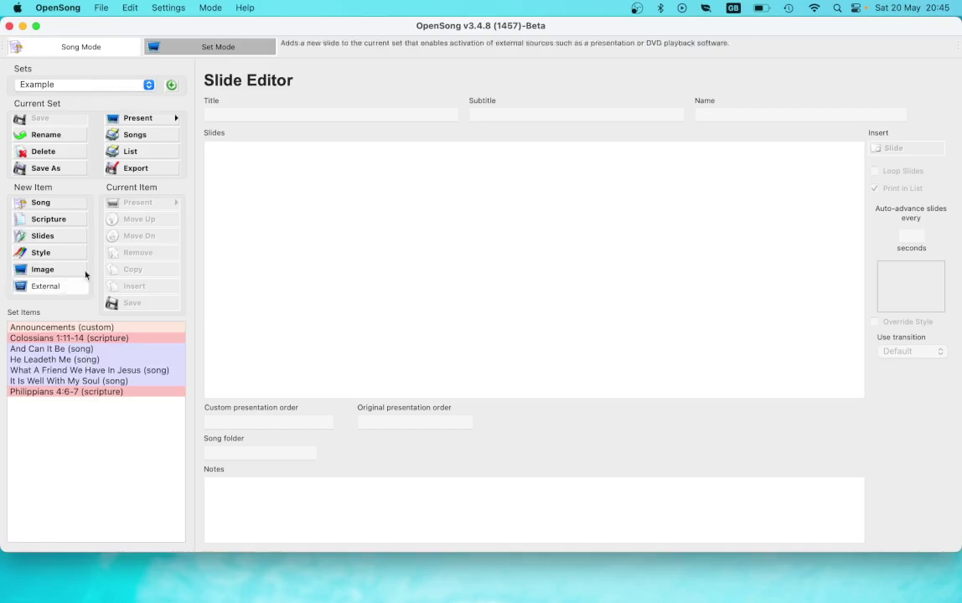
# - Load the 2030-05-13 set and review its full list of items from the first Welcome screen to the End screen
pyautogui.click(148, 86)
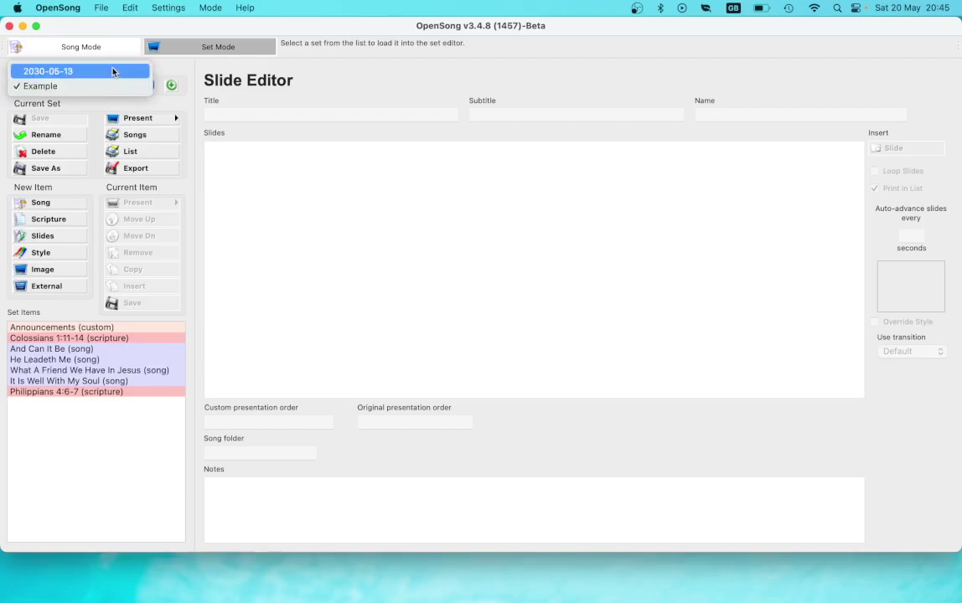
pyautogui.click(113, 71)
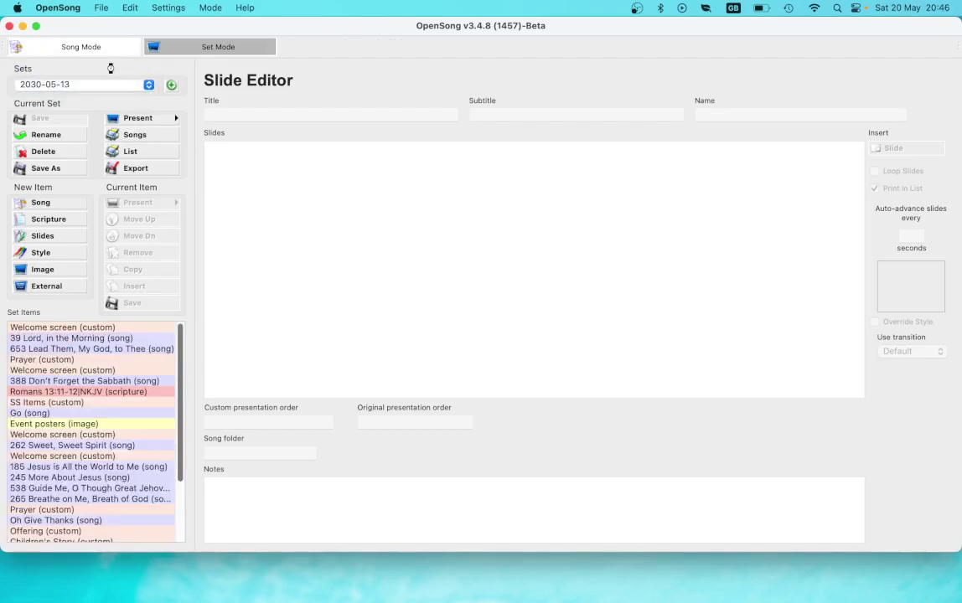
pyautogui.scroll(-5, 159, 362)
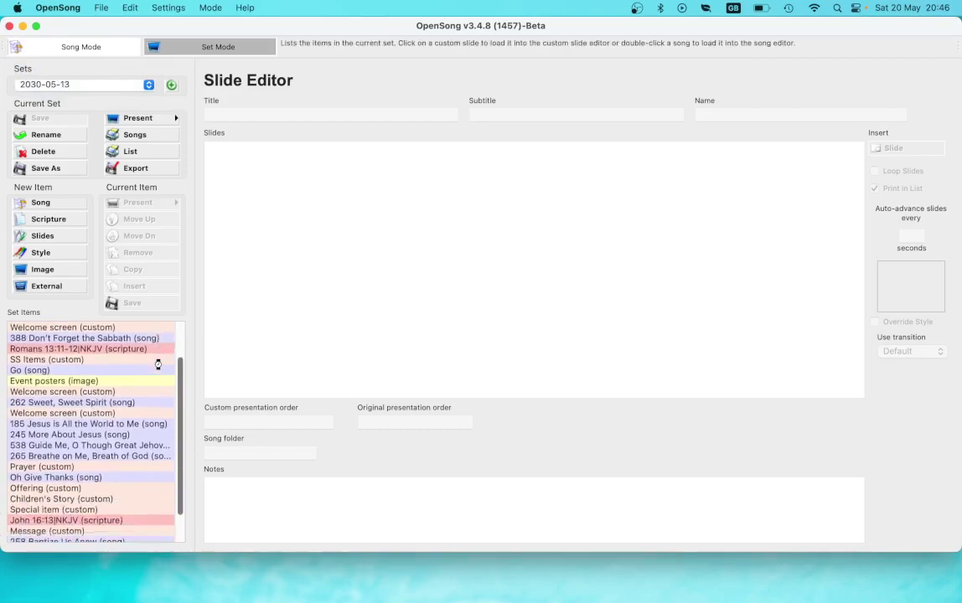
pyautogui.scroll(5, 157, 365)
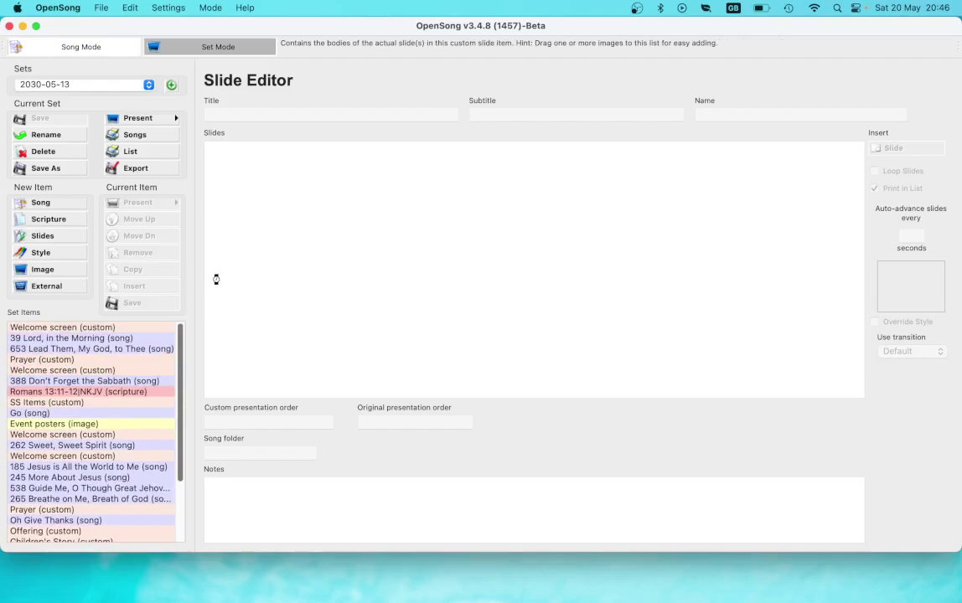
pyautogui.scroll(-3, 108, 328)
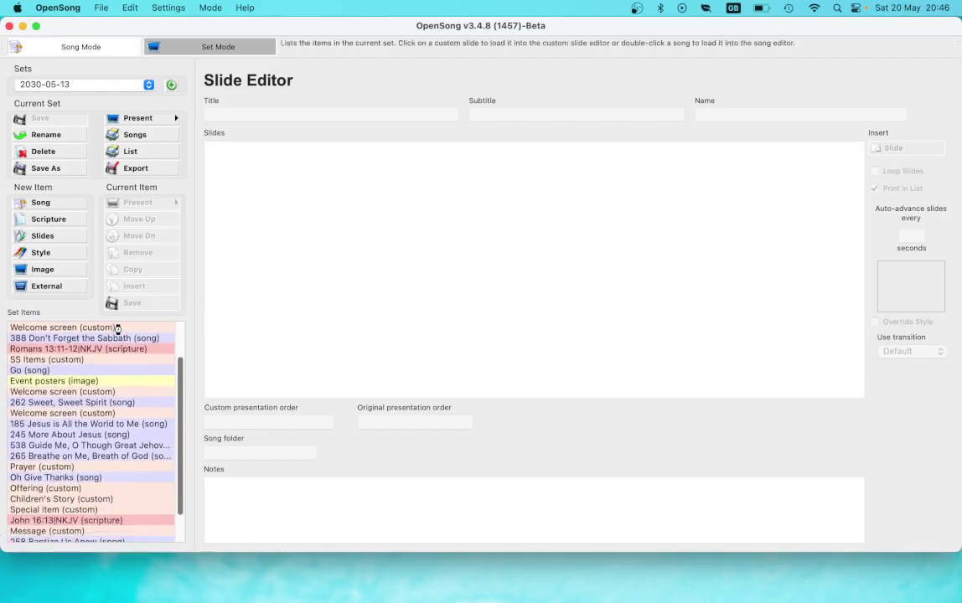
pyautogui.scroll(-2, 117, 329)
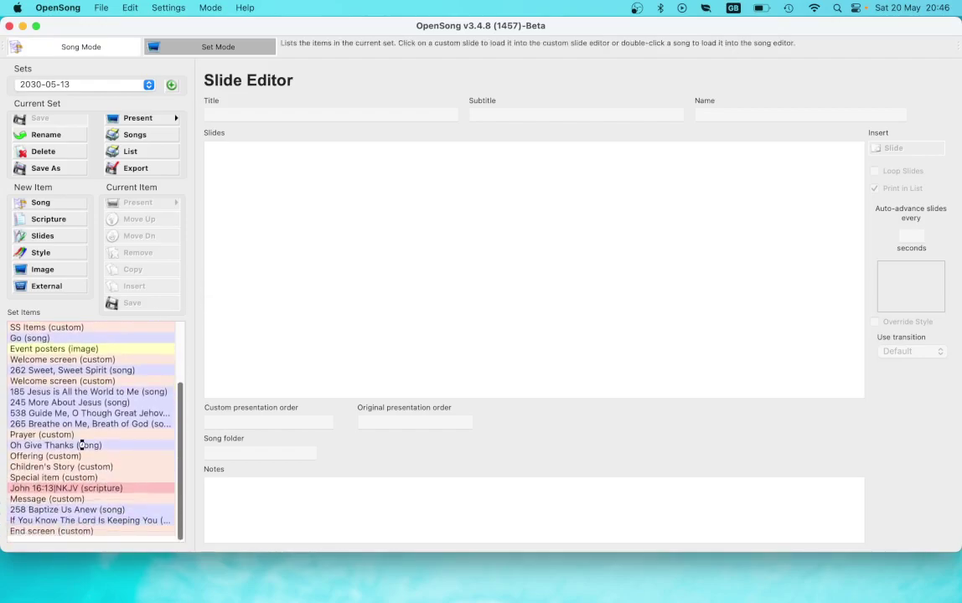
pyautogui.scroll(5, 81, 445)
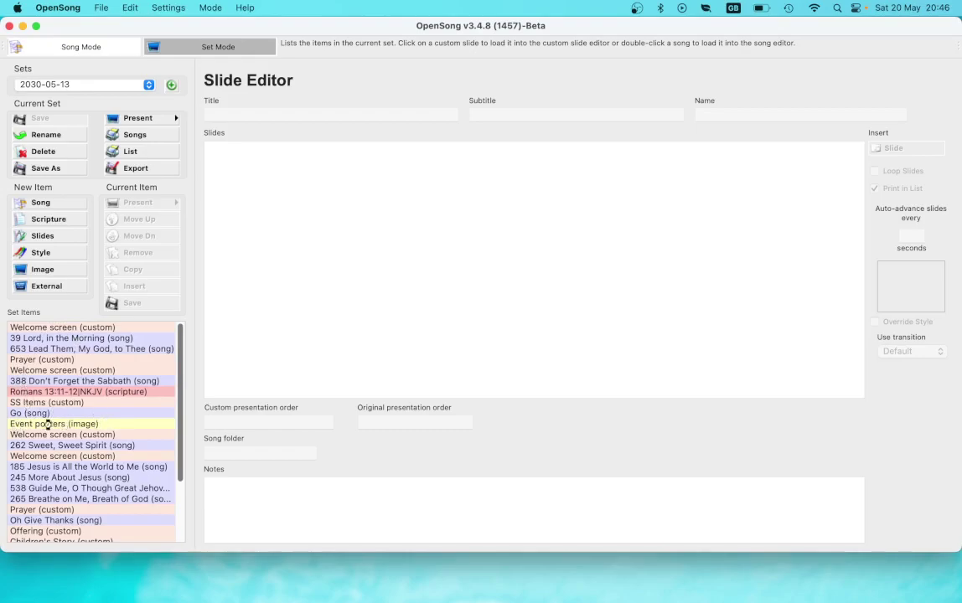
pyautogui.scroll(-5, 81, 415)
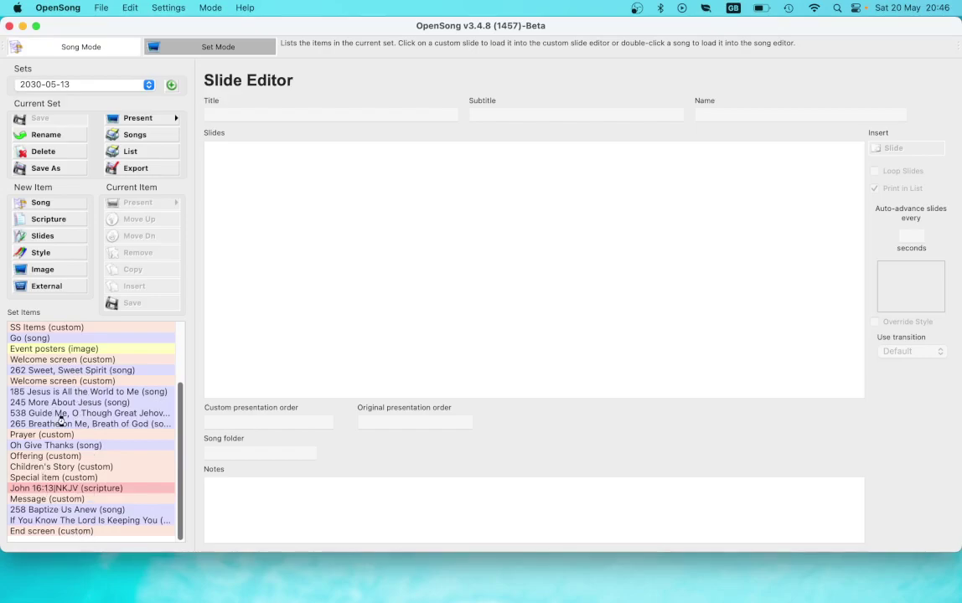
pyautogui.scroll(5, 60, 421)
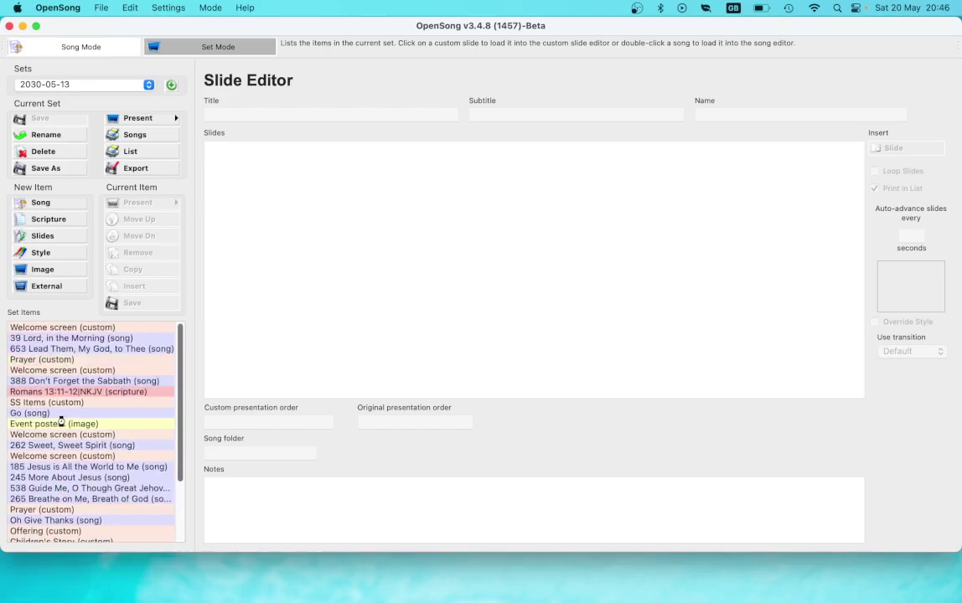
# - Examine the slide text of the custom items Welcome screen, Prayer, the second Welcome screen and SS Items
pyautogui.click(83, 328)
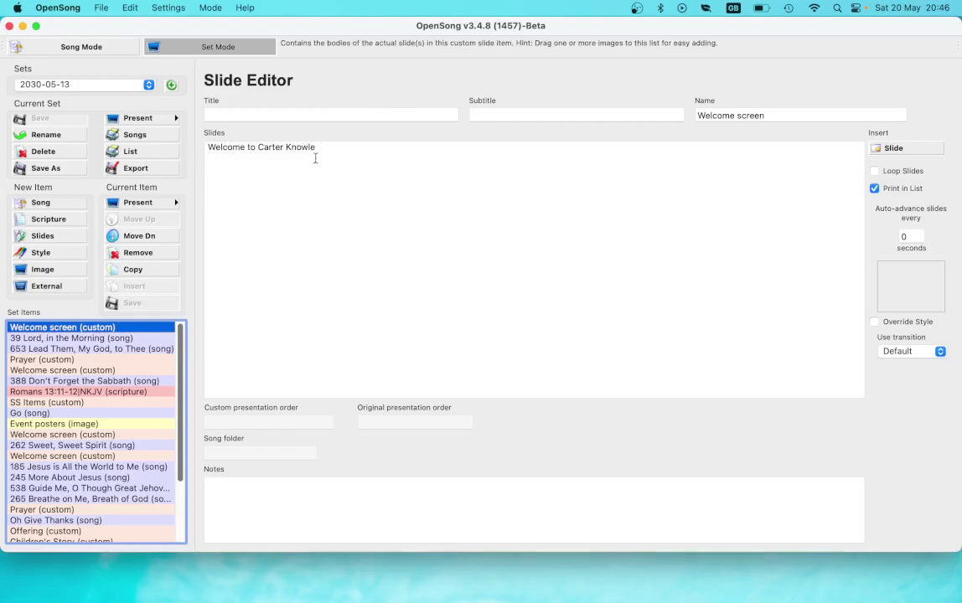
pyautogui.click(90, 360)
pyautogui.click(84, 370)
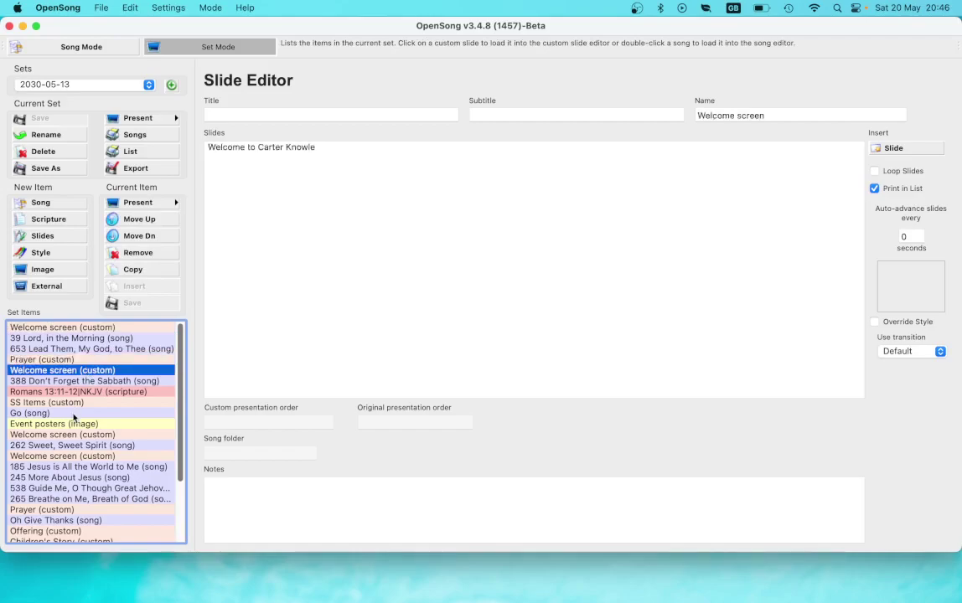
pyautogui.click(75, 404)
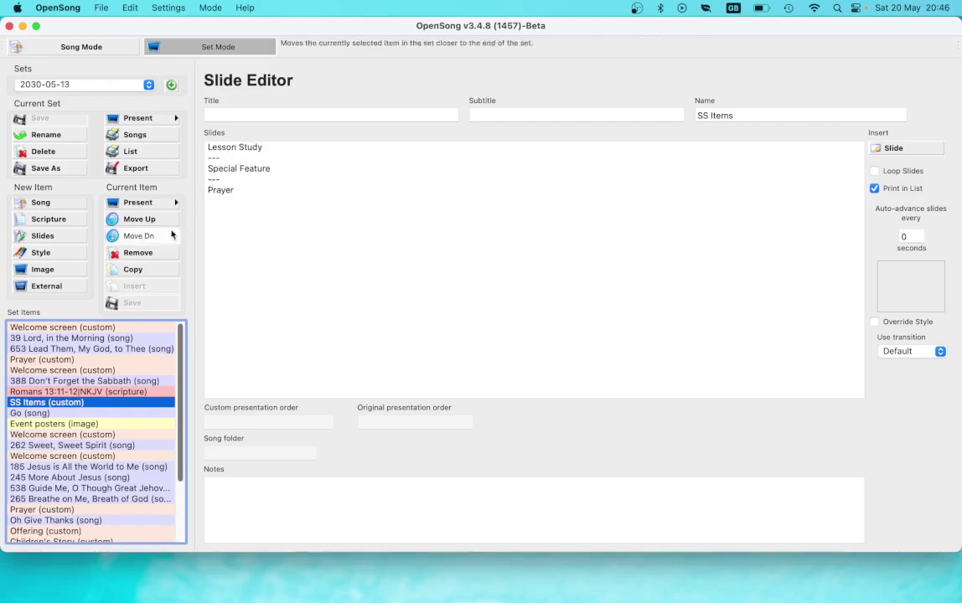
# - Examine the lyrics and presentation order of the songs 653 Lead Them, My God, to Thee and 39 Lord, in the Morning
pyautogui.click(69, 337)
pyautogui.click(78, 348)
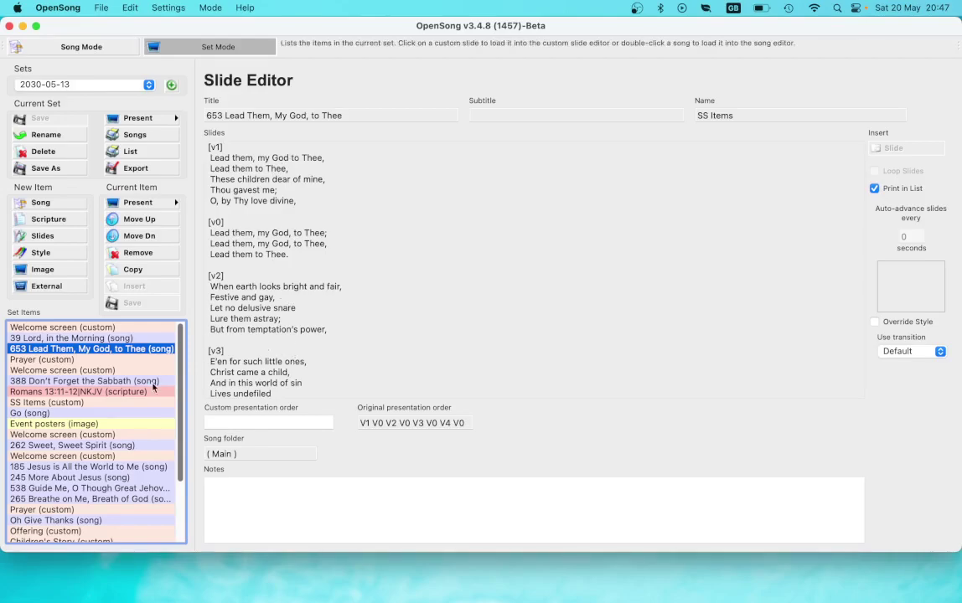
pyautogui.click(122, 337)
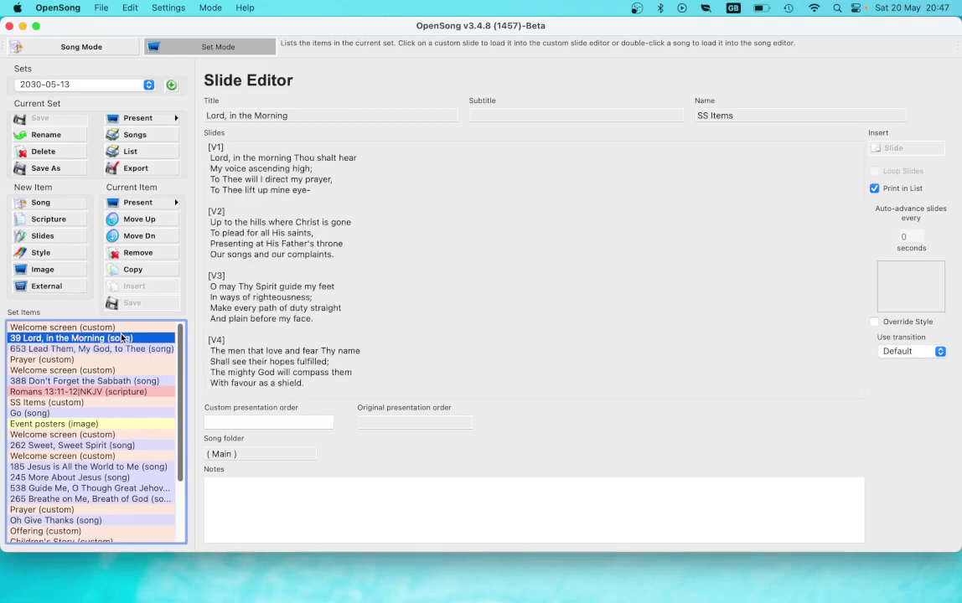
# - Open the Event posters image item and look through its list of poster images
pyautogui.click(63, 425)
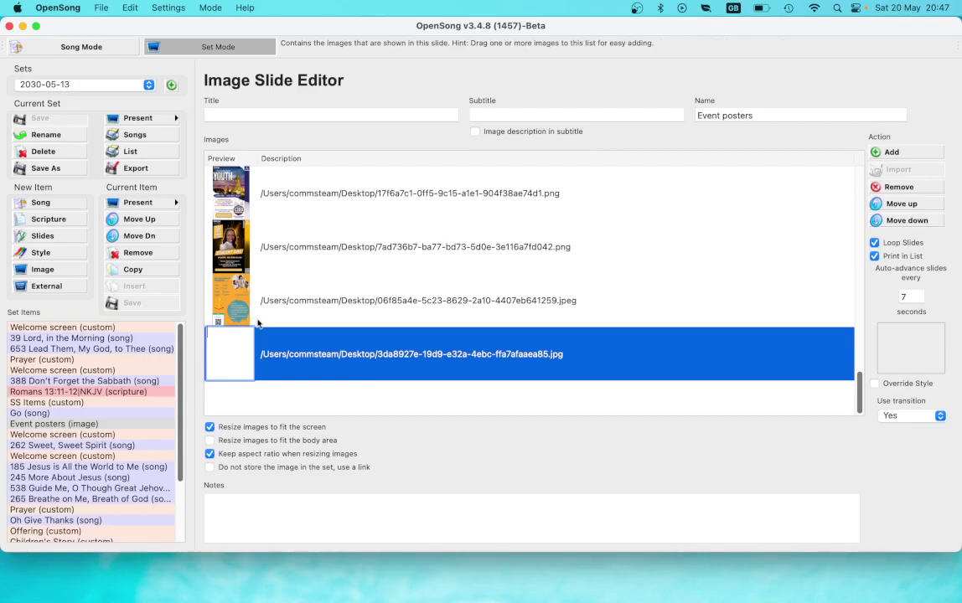
pyautogui.scroll(10, 304, 225)
pyautogui.scroll(3, 305, 226)
pyautogui.scroll(-6, 304, 226)
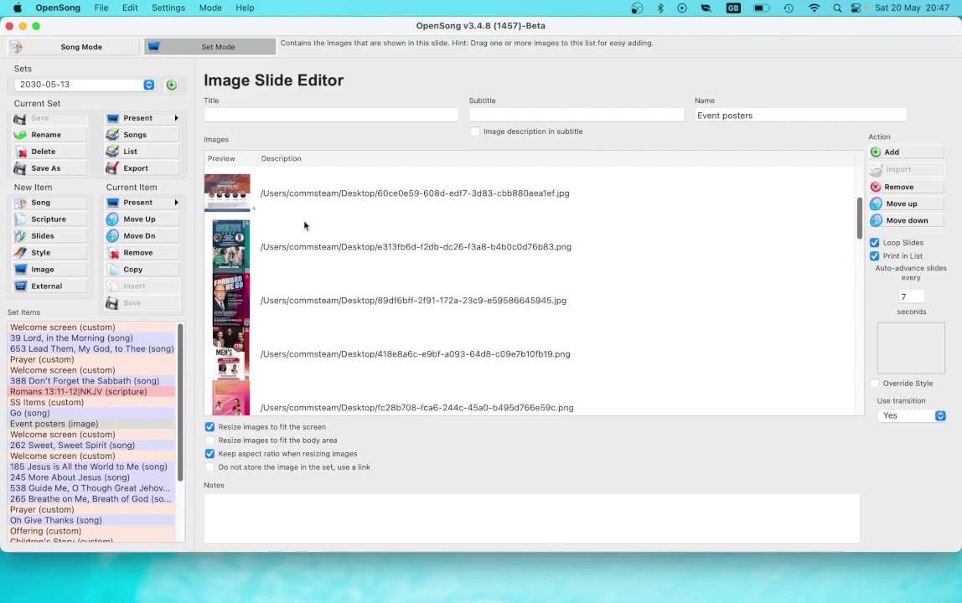
pyautogui.scroll(10, 304, 225)
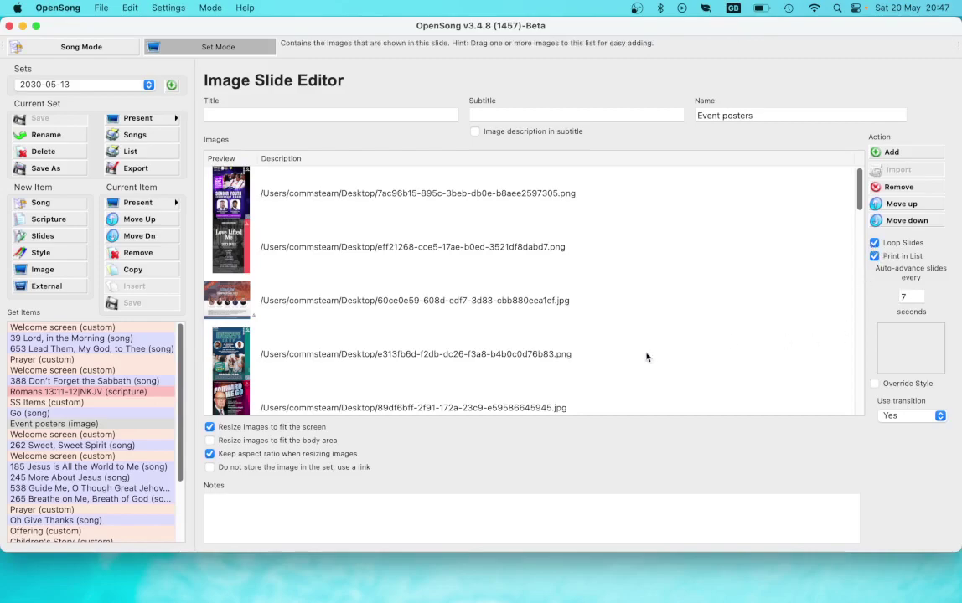
# - Select the first Welcome screen item and present the whole set in Preview Dual Screen mode
pyautogui.scroll(-3, 90, 370)
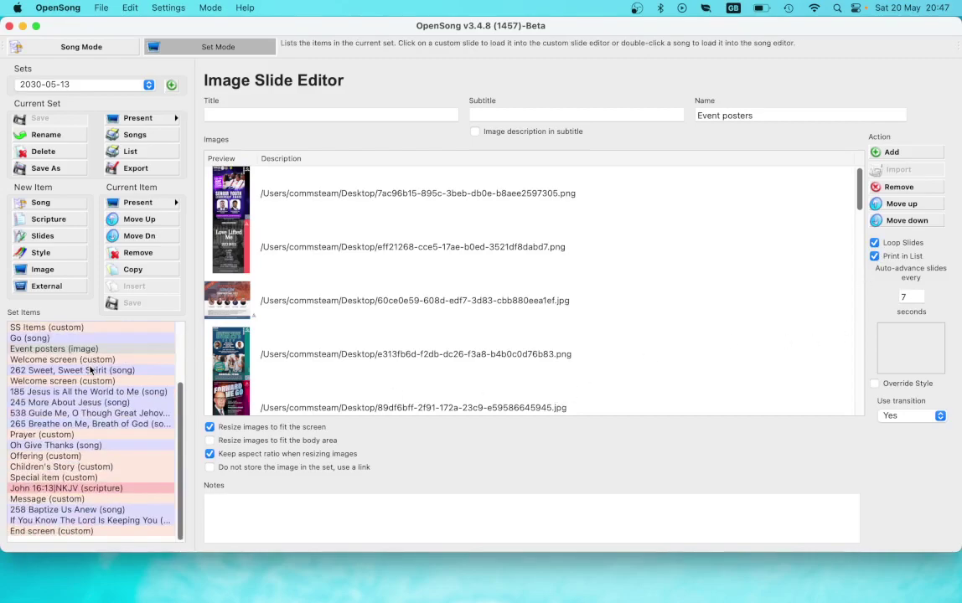
pyautogui.scroll(4, 86, 352)
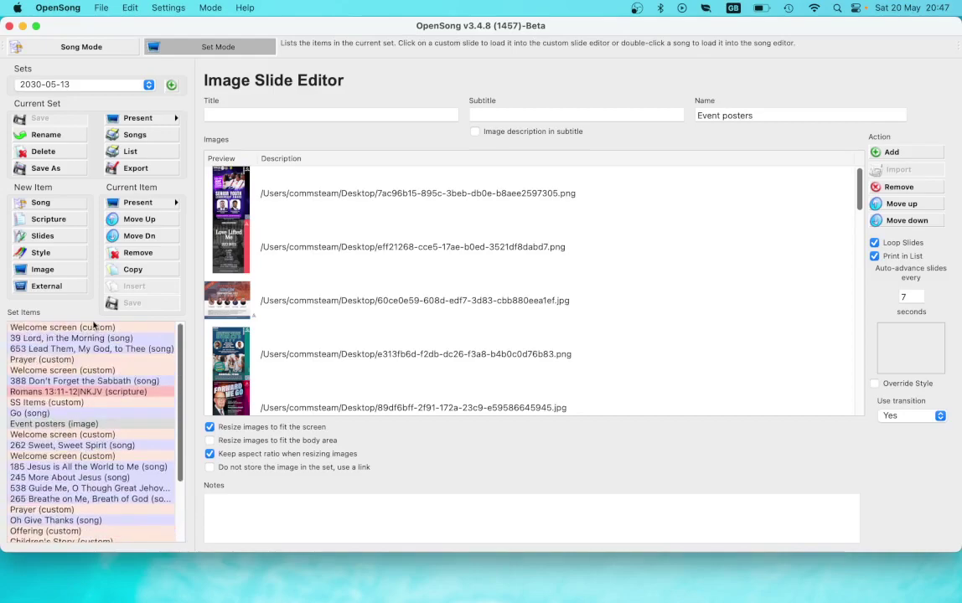
pyautogui.click(96, 329)
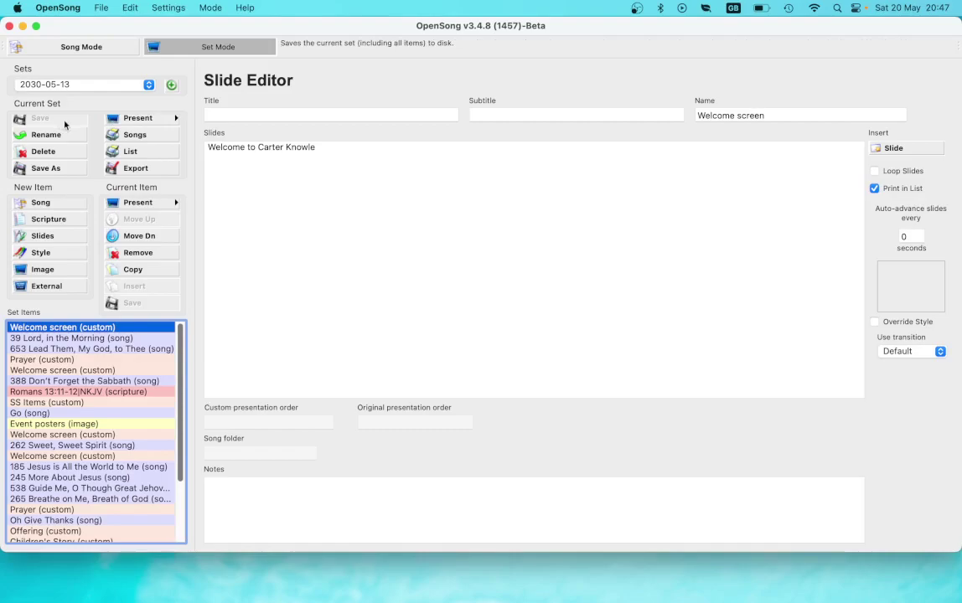
pyautogui.click(148, 121)
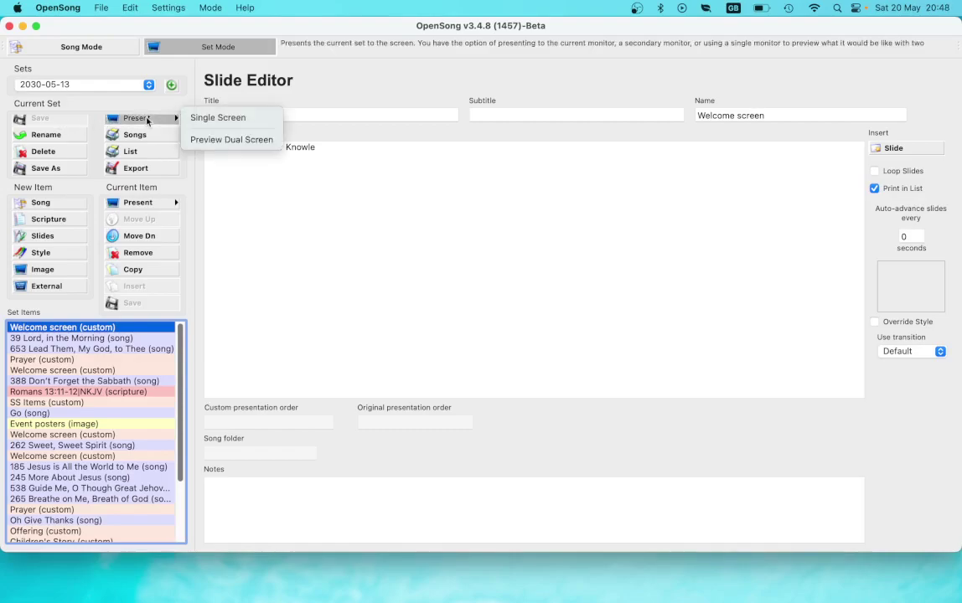
pyautogui.click(232, 140)
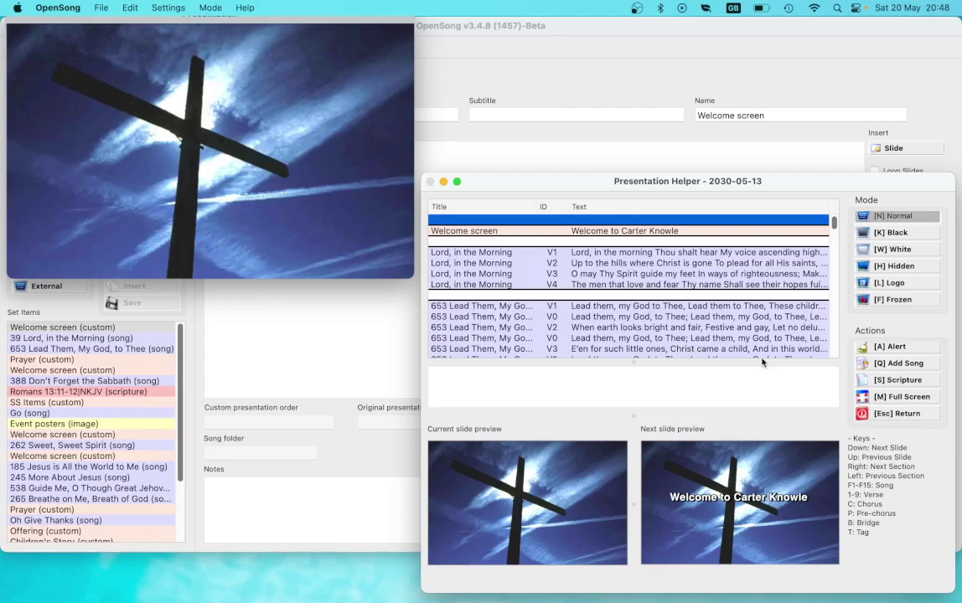
# - Advance the presentation through the Welcome screen and all verses of Lord, in the Morning to the blank slide after it
pyautogui.press('Down')
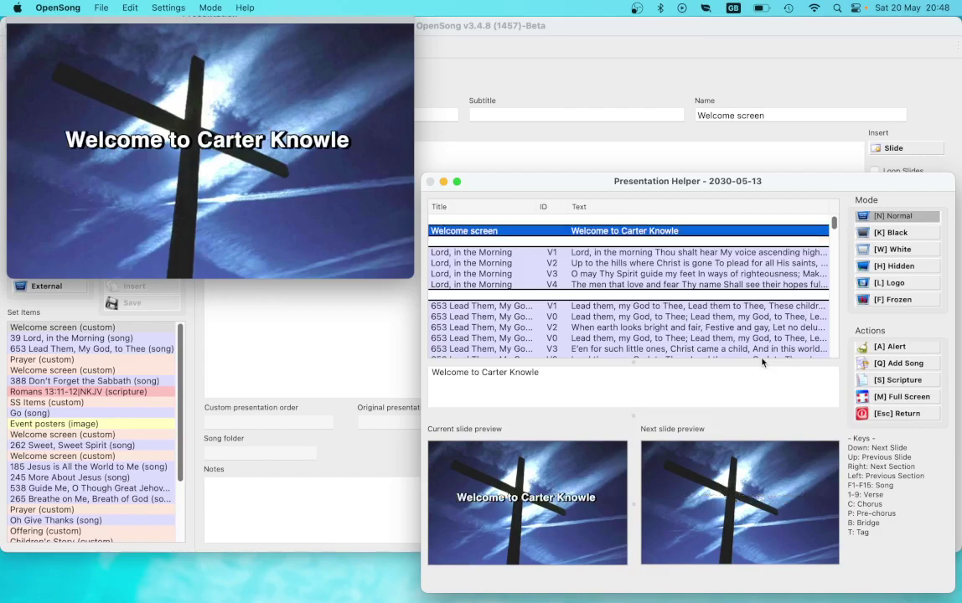
pyautogui.press('Down')
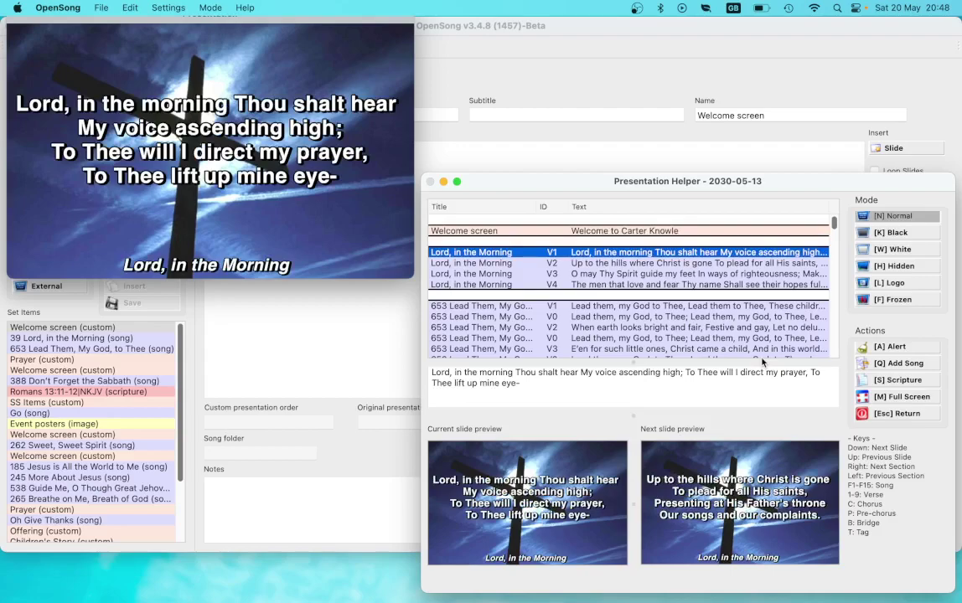
pyautogui.press('Down')
pyautogui.press('Down')
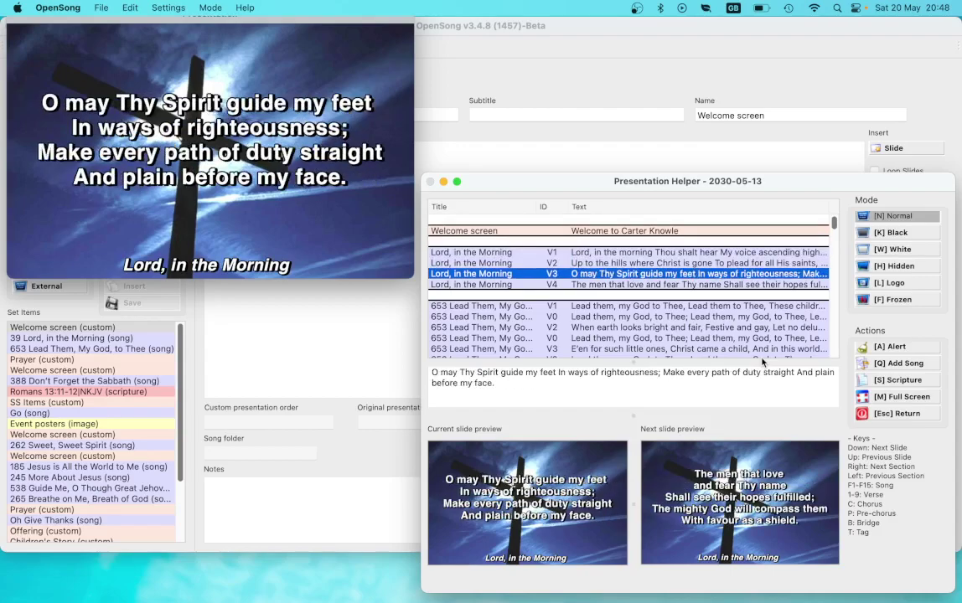
pyautogui.press('Down')
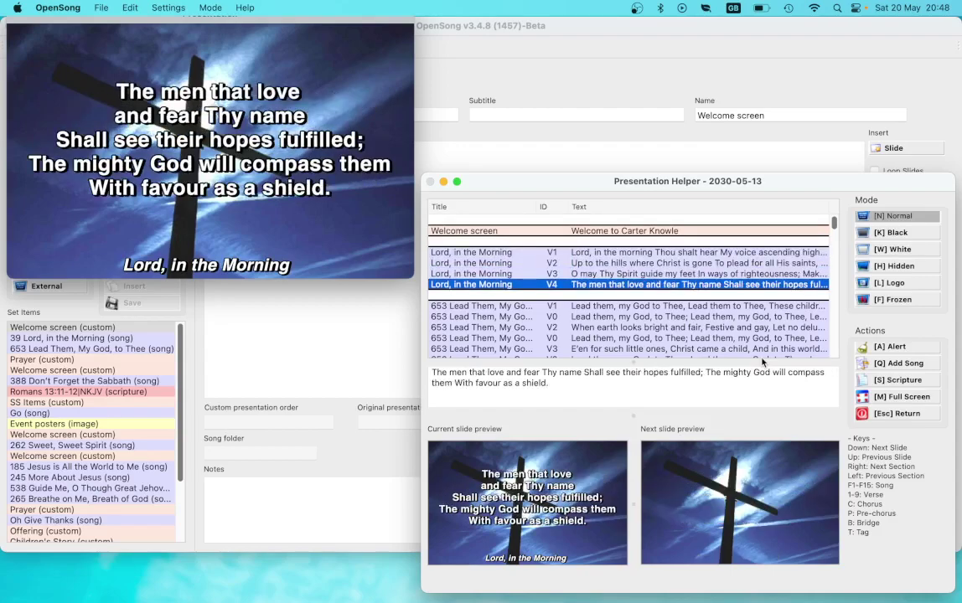
pyautogui.press('Down')
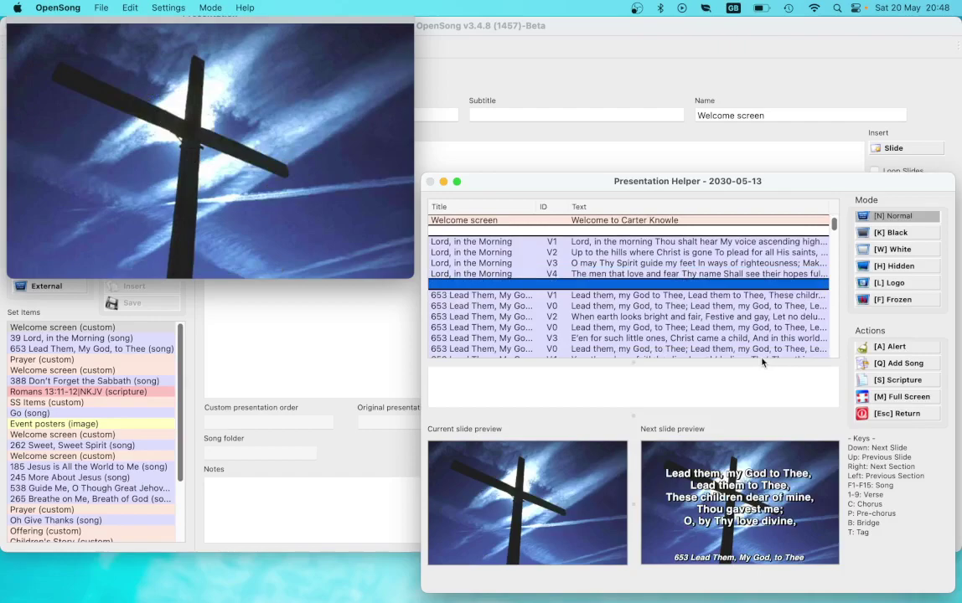
# - Advance the presentation slide by slide through 653 Lead Them, My God, to Thee and on to the Prayer slide
pyautogui.press('Down')
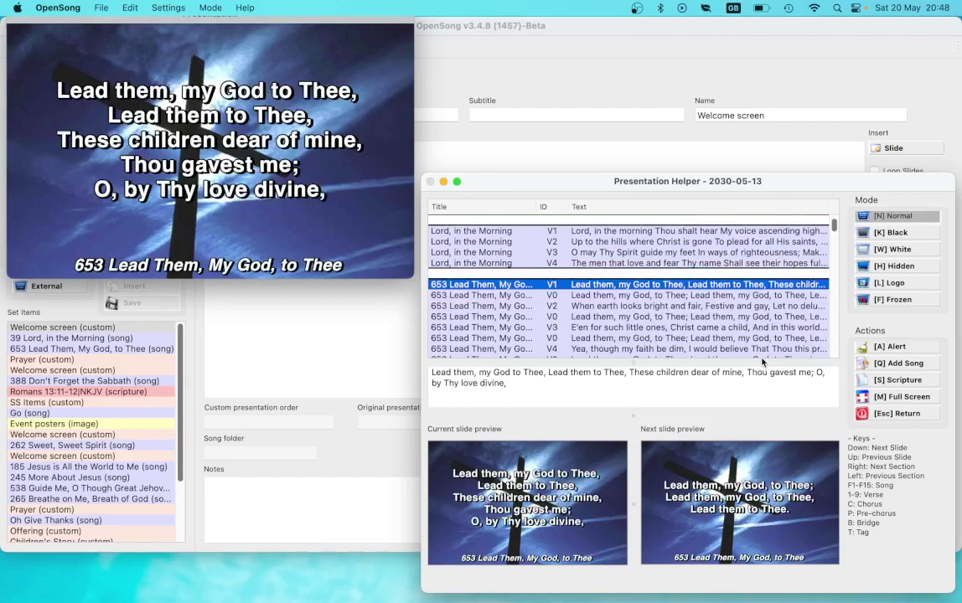
pyautogui.press('Down')
pyautogui.press('Down')
pyautogui.press('Down')
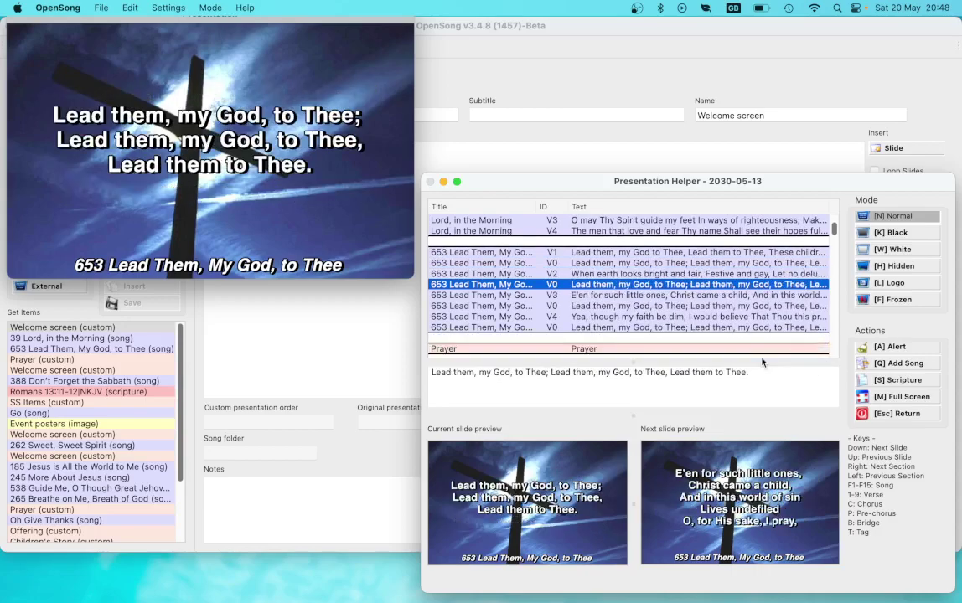
pyautogui.press('Down')
pyautogui.press('Down')
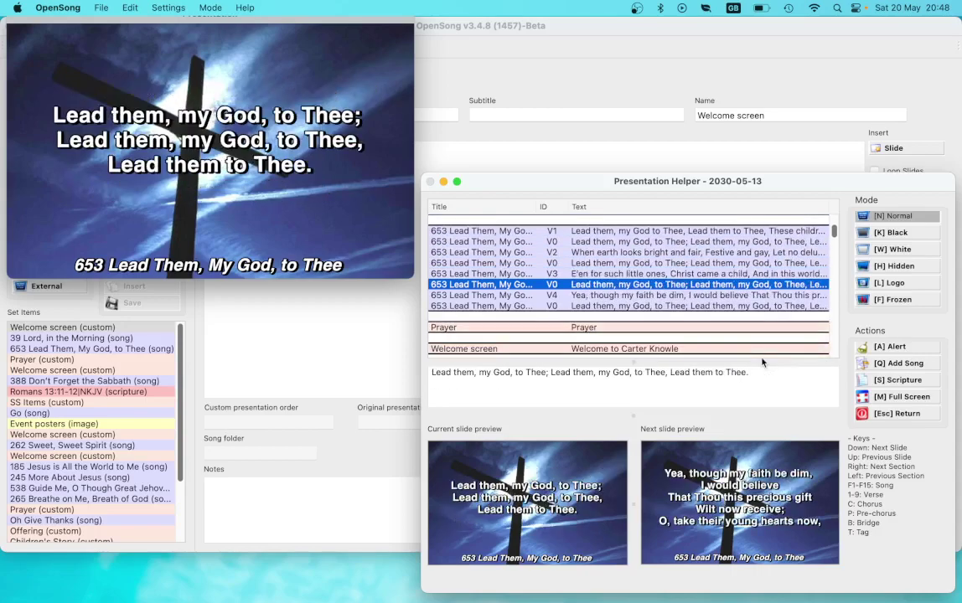
pyautogui.press('Down')
pyautogui.press('Down')
pyautogui.press('Down')
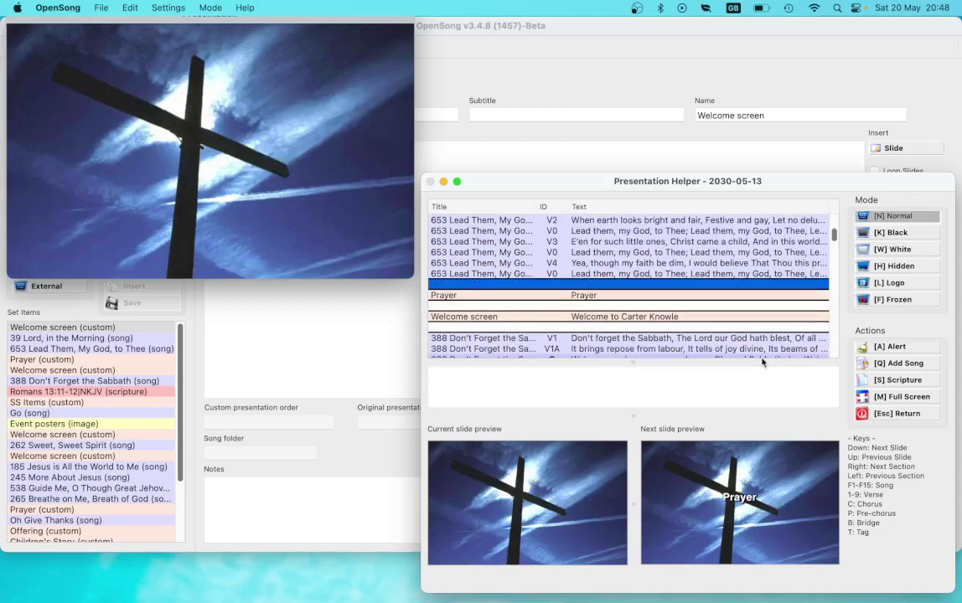
pyautogui.press('Down')
# - Select the blank slide before Lord, in the Morning, and go back one section to the blank slide before 653 Lead Them, My God, to Thee
pyautogui.scroll(4, 762, 335)
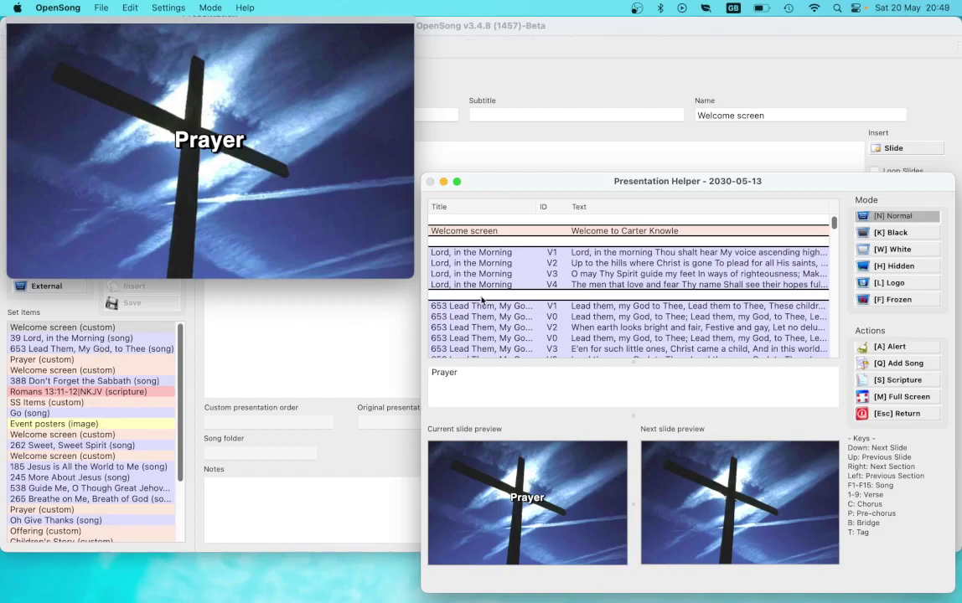
pyautogui.click(527, 242)
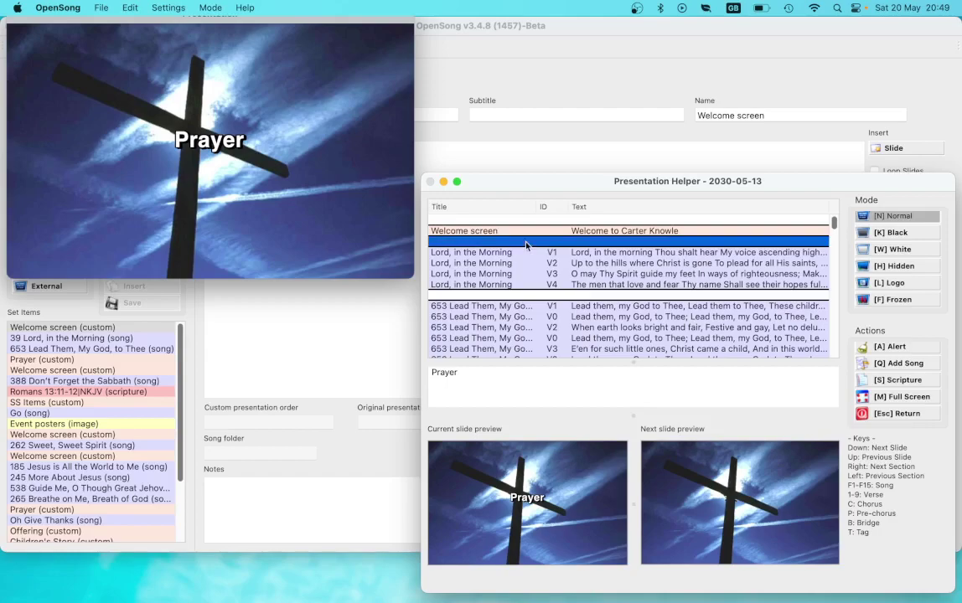
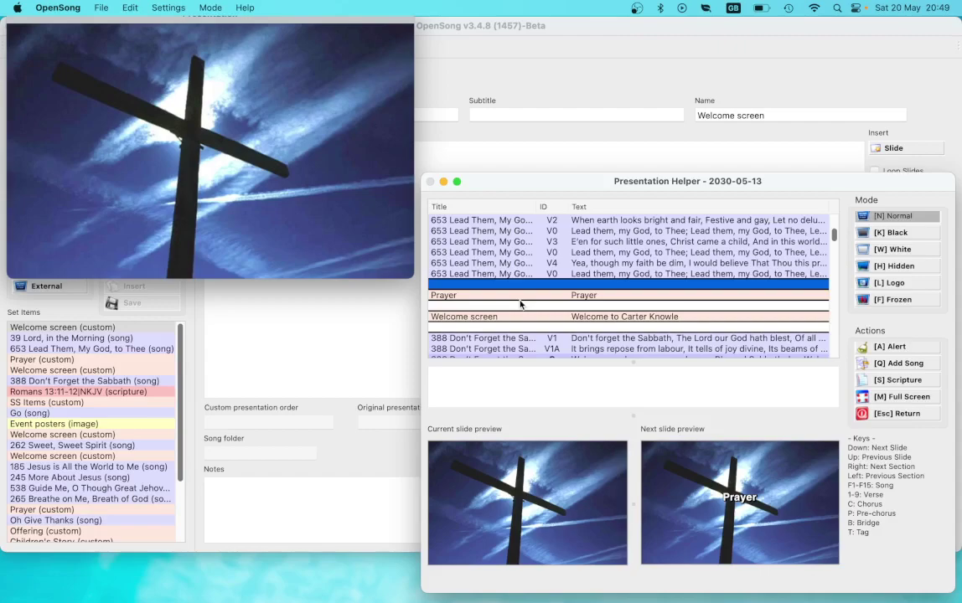
pyautogui.press('Left')
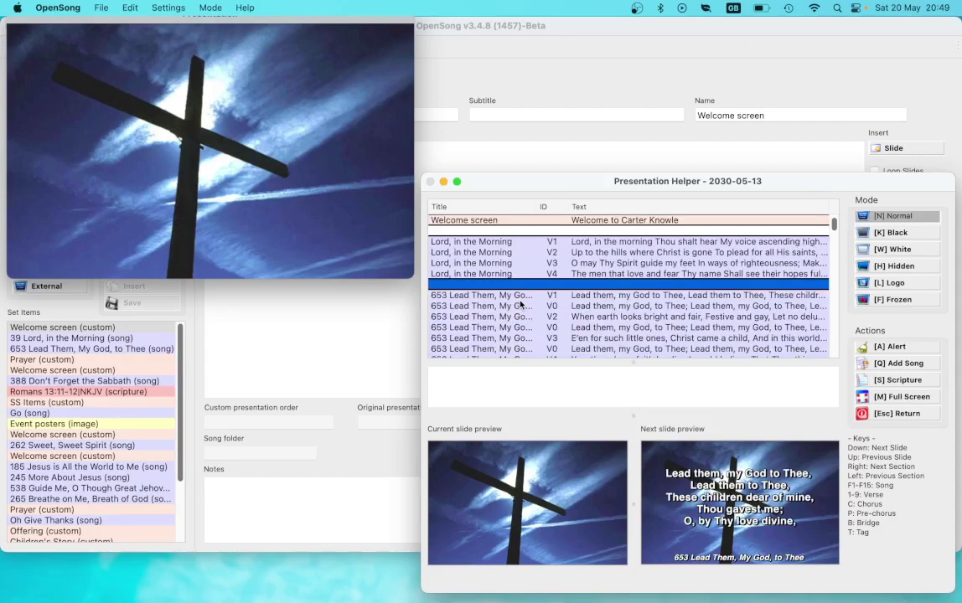
# - Go back two sections to the blank slide before the first Welcome screen, and forward two sections to the one before 653 Lead Them, My God, to Thee
pyautogui.press('Left')
pyautogui.press('Left')
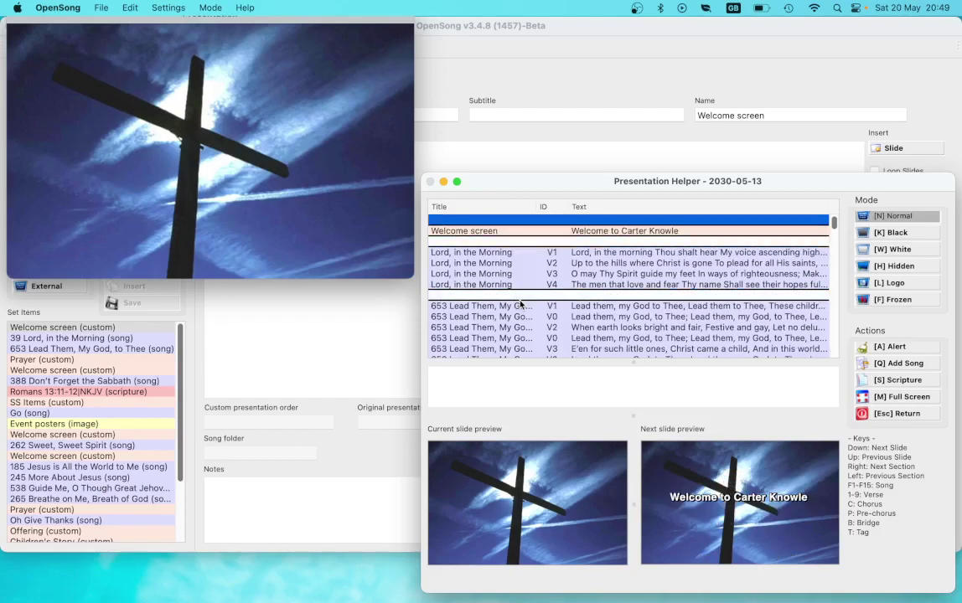
pyautogui.press('Right')
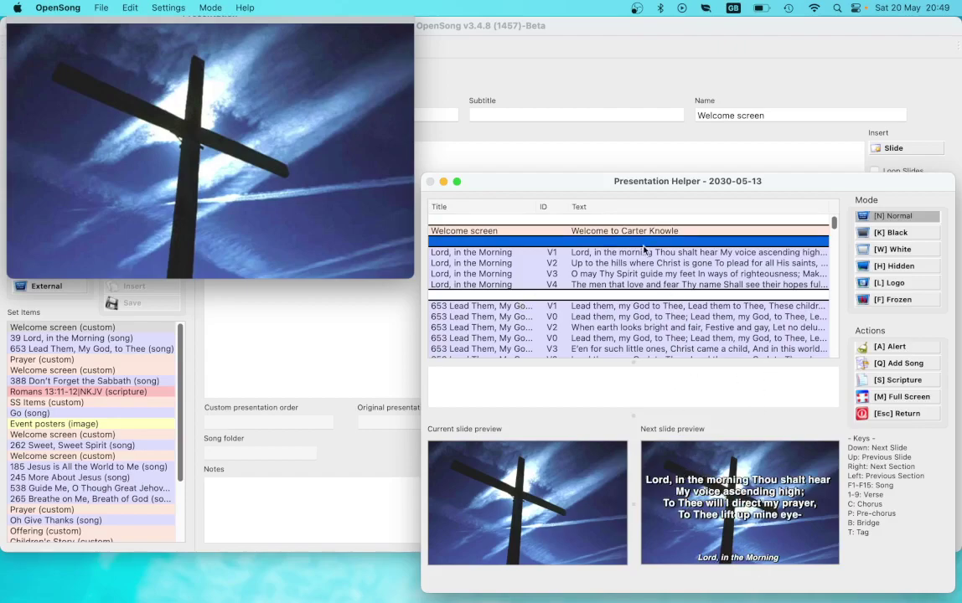
pyautogui.press('Right')
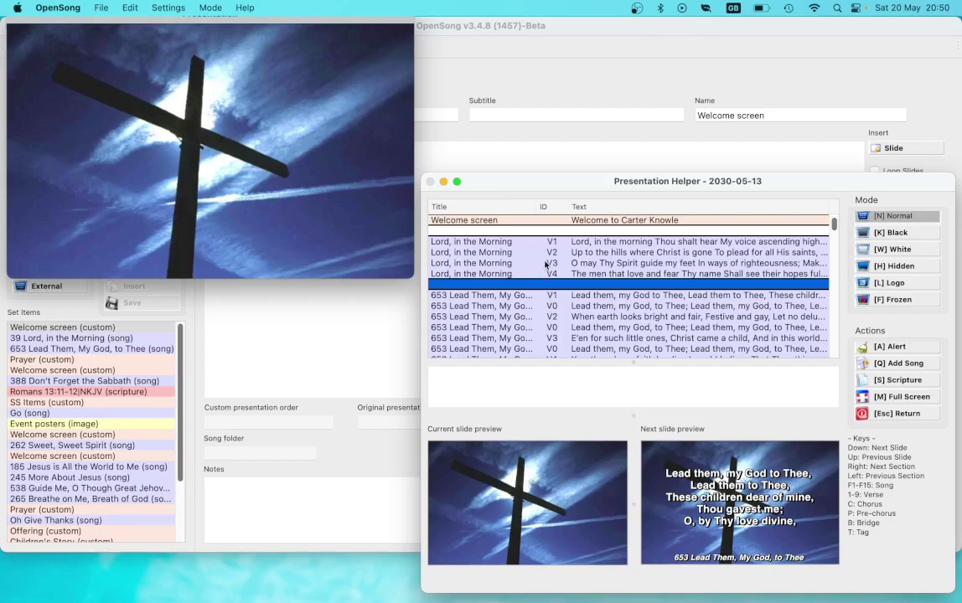
# - Show the first Welcome screen slide and advance slide by slide to verse 4 of Lord, in the Morning
pyautogui.scroll(1, 549, 264)
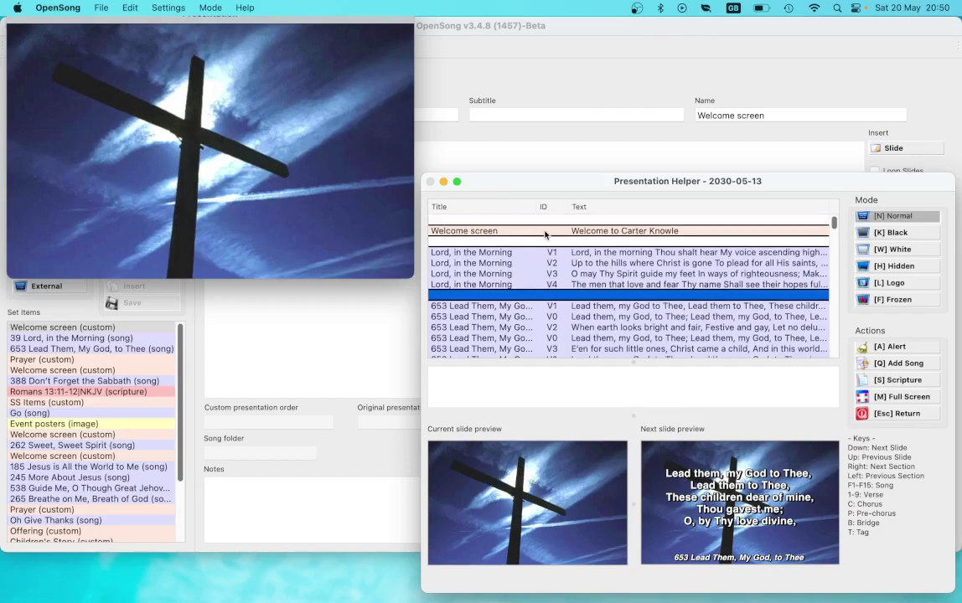
pyautogui.click(545, 233)
pyautogui.scroll(-6, 546, 235)
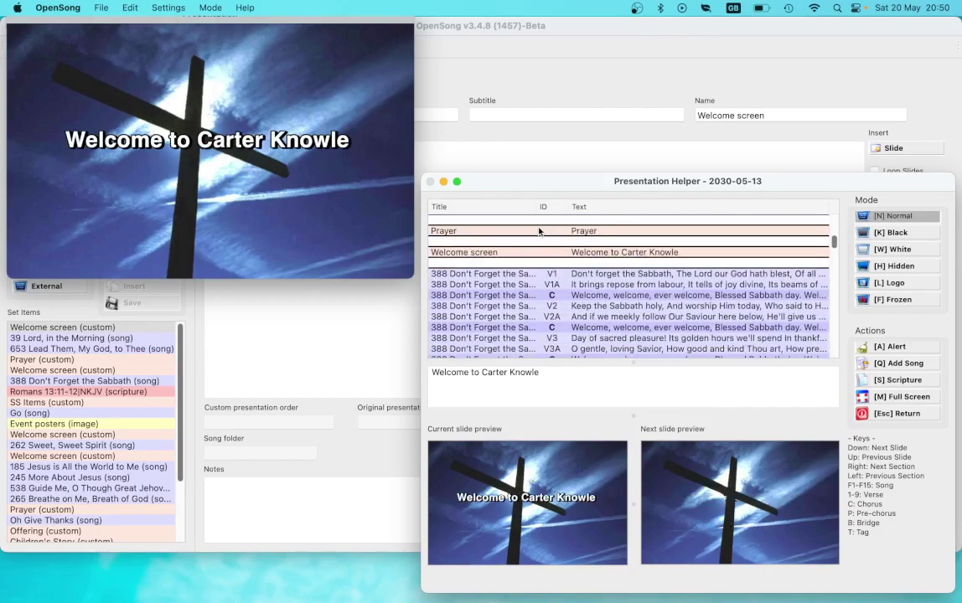
pyautogui.scroll(6, 540, 229)
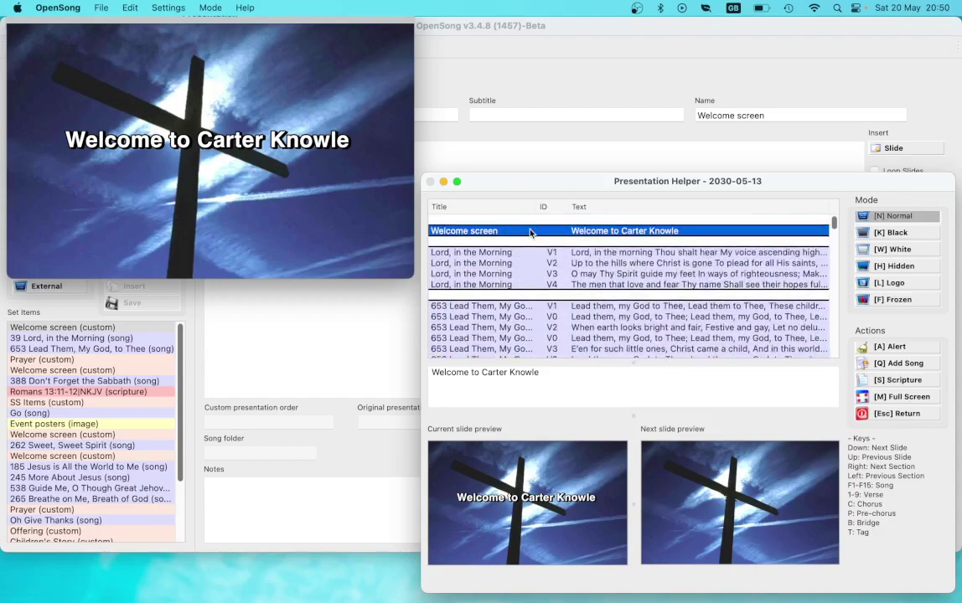
pyautogui.press('Down')
pyautogui.press('Down')
pyautogui.press('Down')
pyautogui.press('Down')
pyautogui.press('Down')
pyautogui.press('Down')
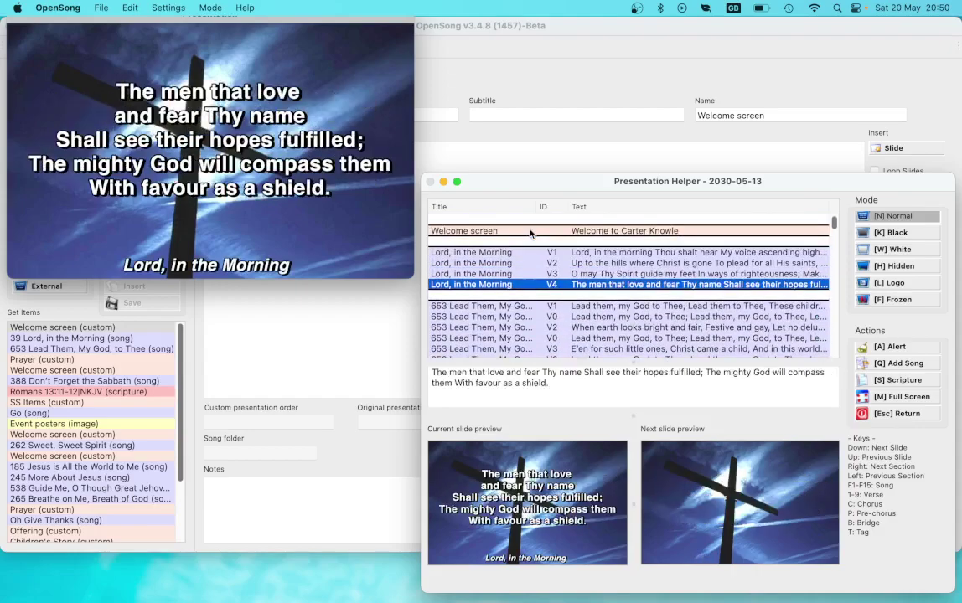
# - Advance through all slides of 653 Lead Them, My God, to Thee to the Prayer slide, and return to the blank slide before it
pyautogui.press('Down')
pyautogui.press('Down')
pyautogui.press('Down')
pyautogui.press('Down')
pyautogui.press('Down')
pyautogui.press('Down')
pyautogui.press('Down')
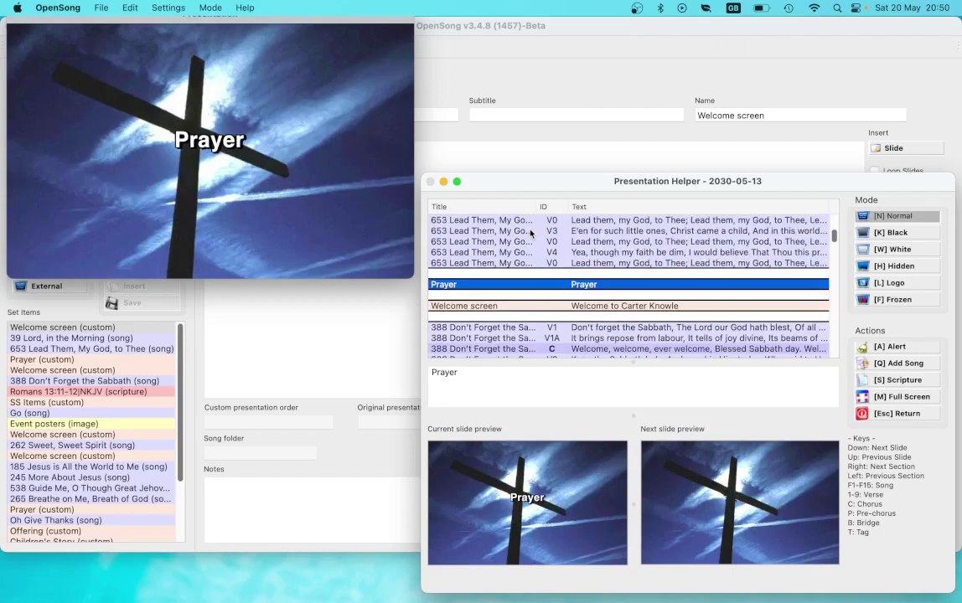
pyautogui.press('Down')
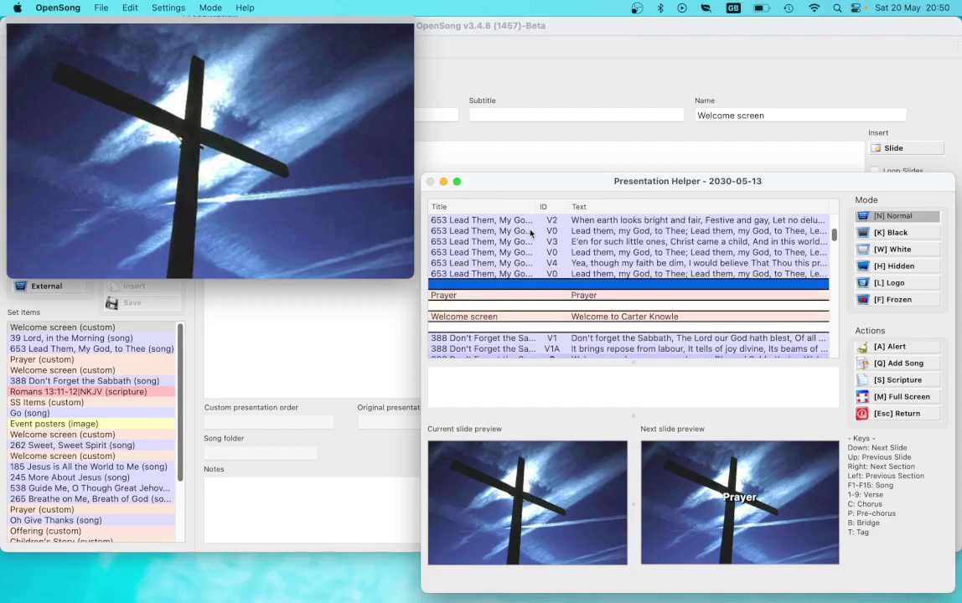
# - Advance past the Prayer and Welcome screen slides to the blank slide before 388 Don't Forget the Sabbath
pyautogui.scroll(-4, 563, 275)
pyautogui.scroll(10, 563, 275)
pyautogui.scroll(-15, 563, 274)
pyautogui.scroll(5, 563, 275)
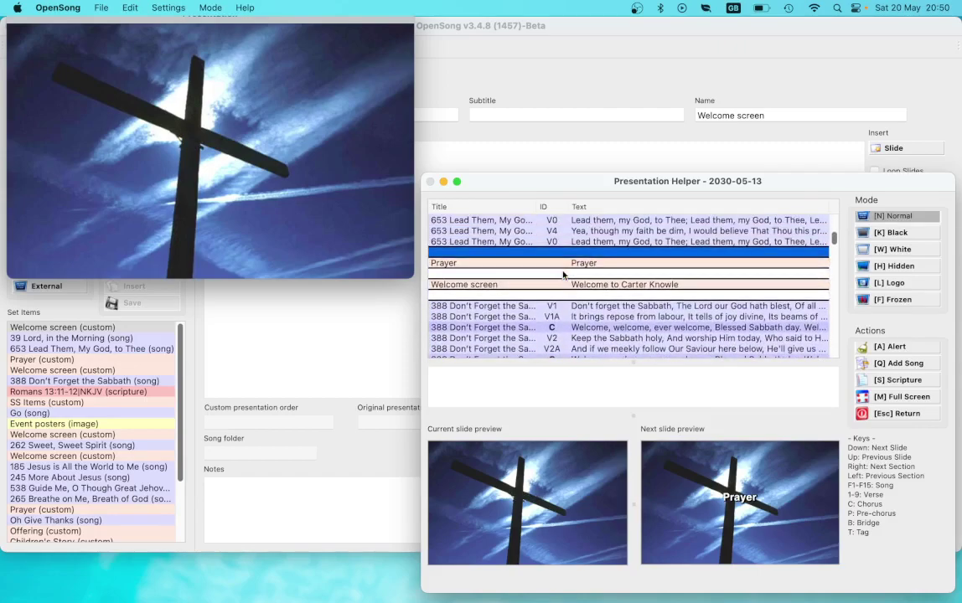
pyautogui.press('Down')
pyautogui.press('Down')
pyautogui.press('Down')
pyautogui.press('Down')
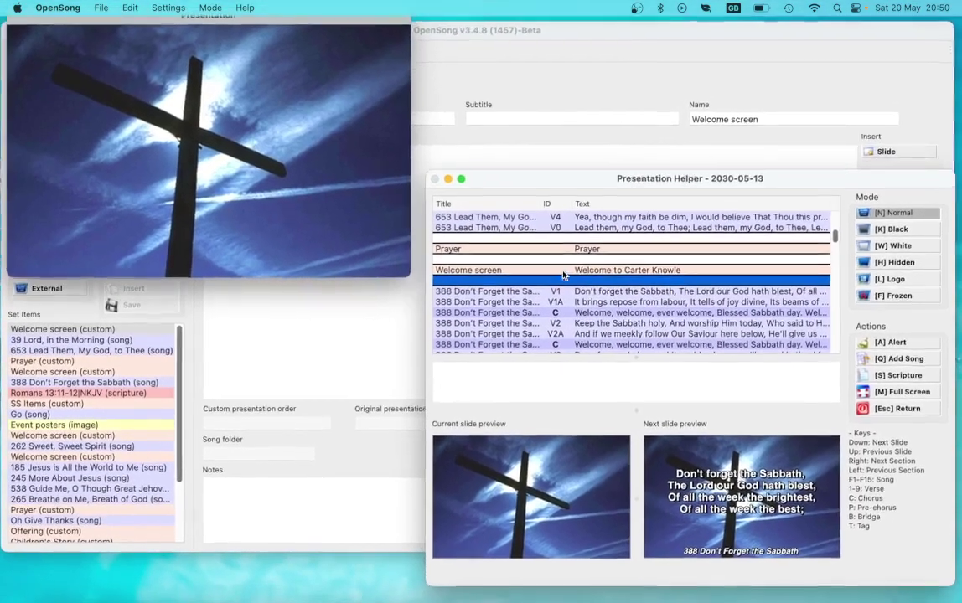
# - Starting from the blank slide before Romans 13:11-12, advance past the scripture and skip ahead by section to the blank slide before Go
pyautogui.scroll(-4, 617, 292)
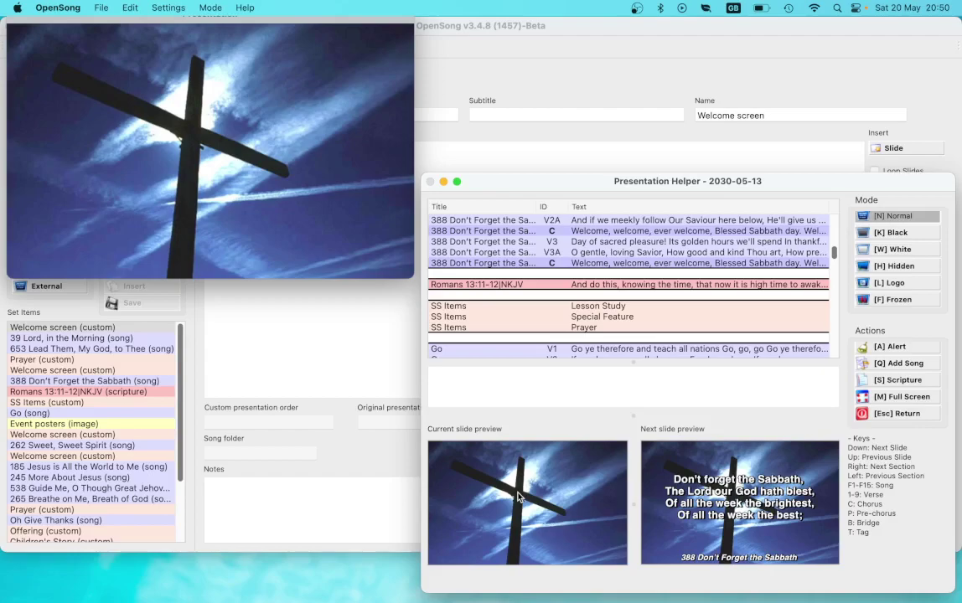
pyautogui.click(567, 281)
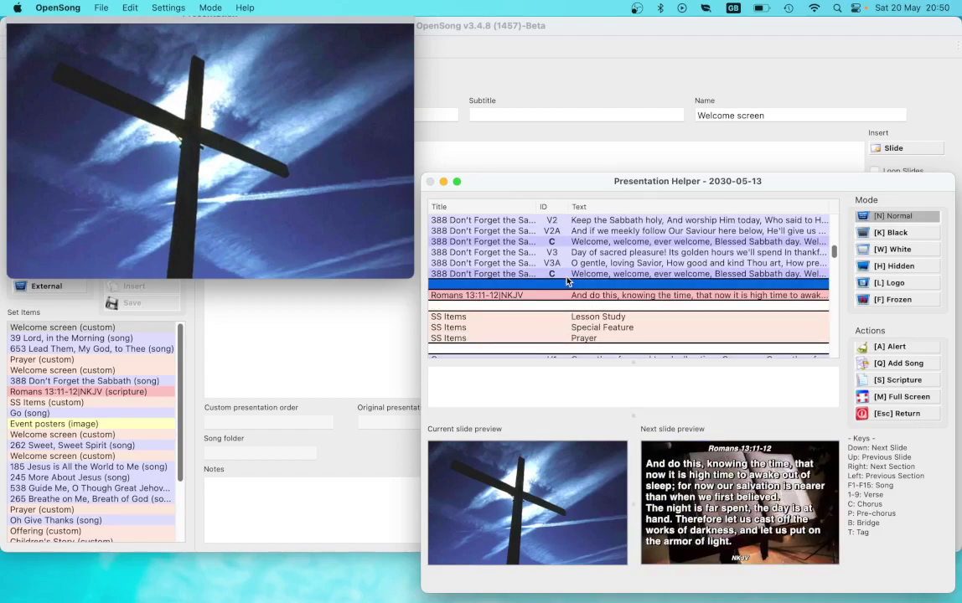
pyautogui.press('Down')
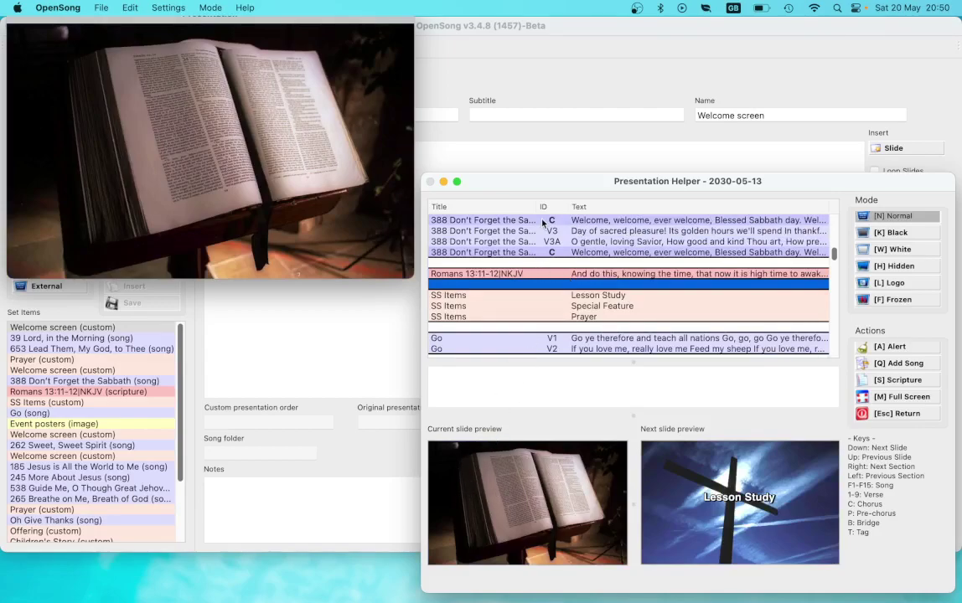
pyautogui.press('Right')
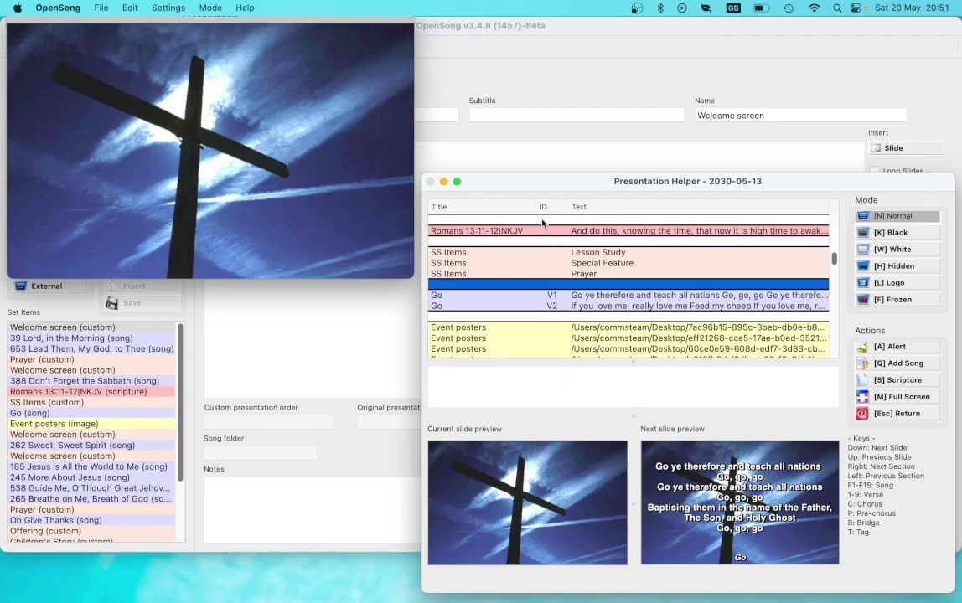
# - Step back one slide and forward again before Go, and select the blank slide between Romans 13:11-12 and SS Items
pyautogui.press('Up')
pyautogui.press('Down')
pyautogui.scroll(5, 561, 290)
pyautogui.scroll(-10, 566, 268)
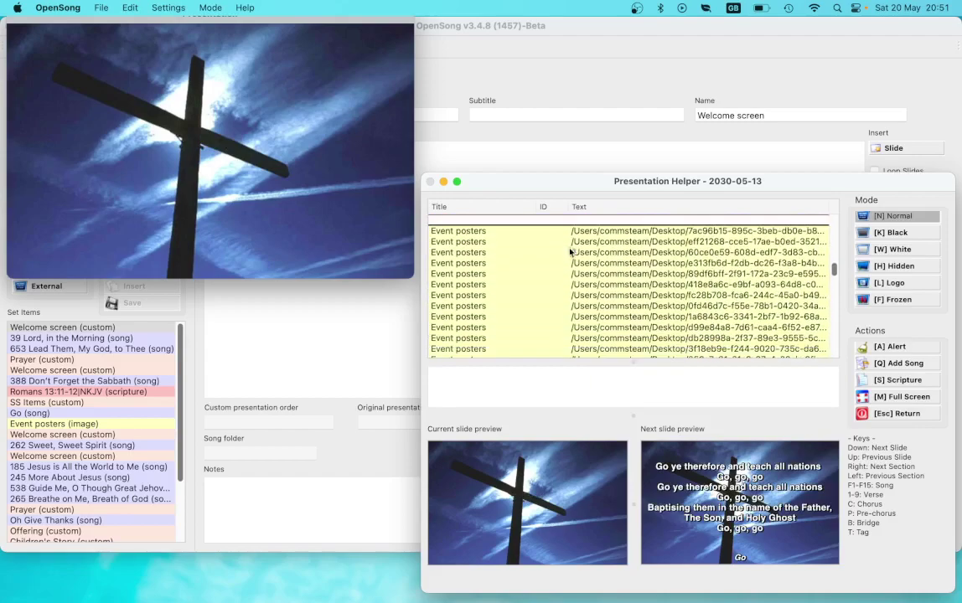
pyautogui.scroll(6, 567, 289)
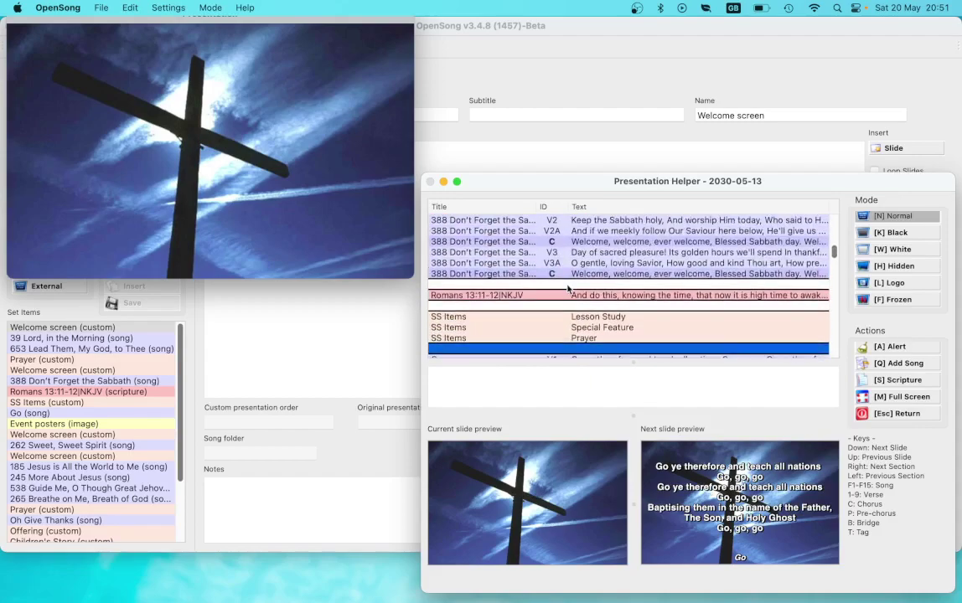
pyautogui.scroll(-1, 567, 289)
pyautogui.click(568, 289)
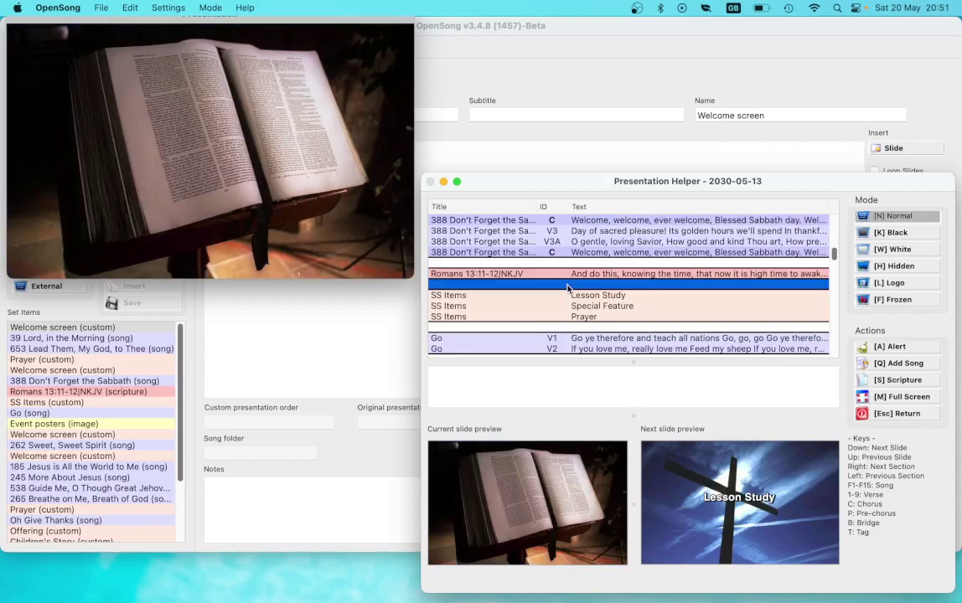
# - Go from the second chorus of 388 Don't Forget the Sabbath back to the section's start, and show the Welcome screen slide preceding it
pyautogui.click(507, 262)
pyautogui.click(562, 241)
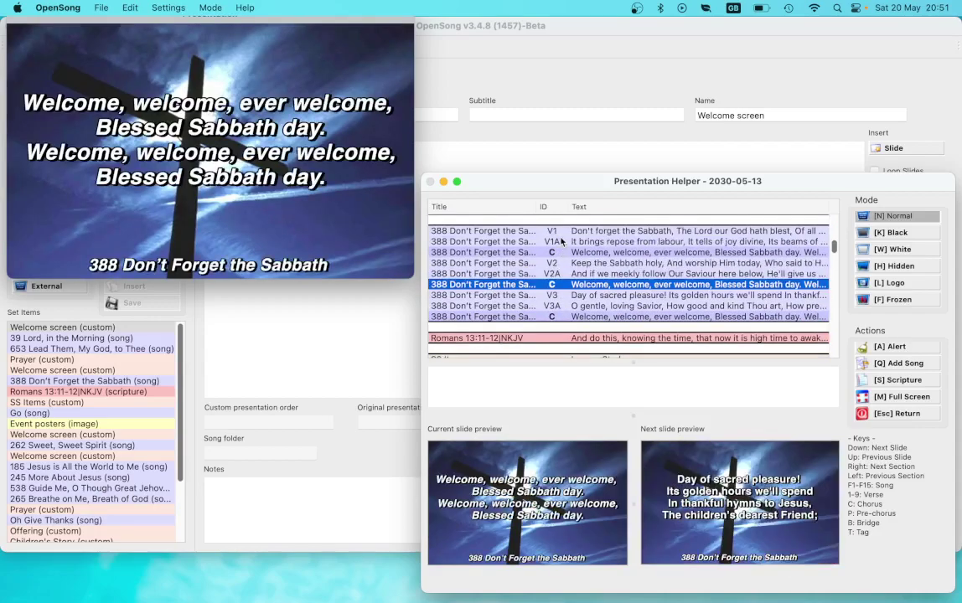
pyautogui.press('Left')
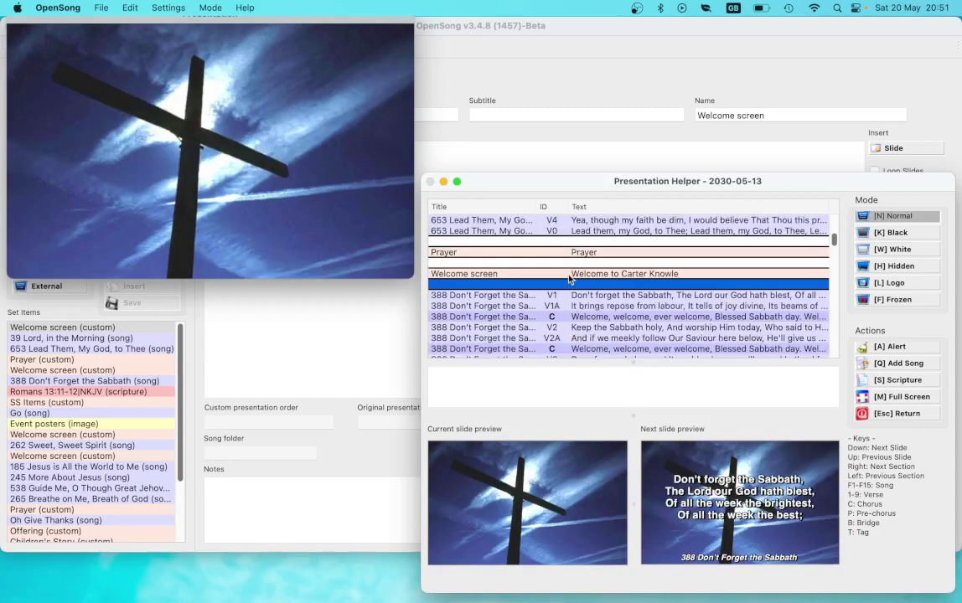
pyautogui.click(569, 274)
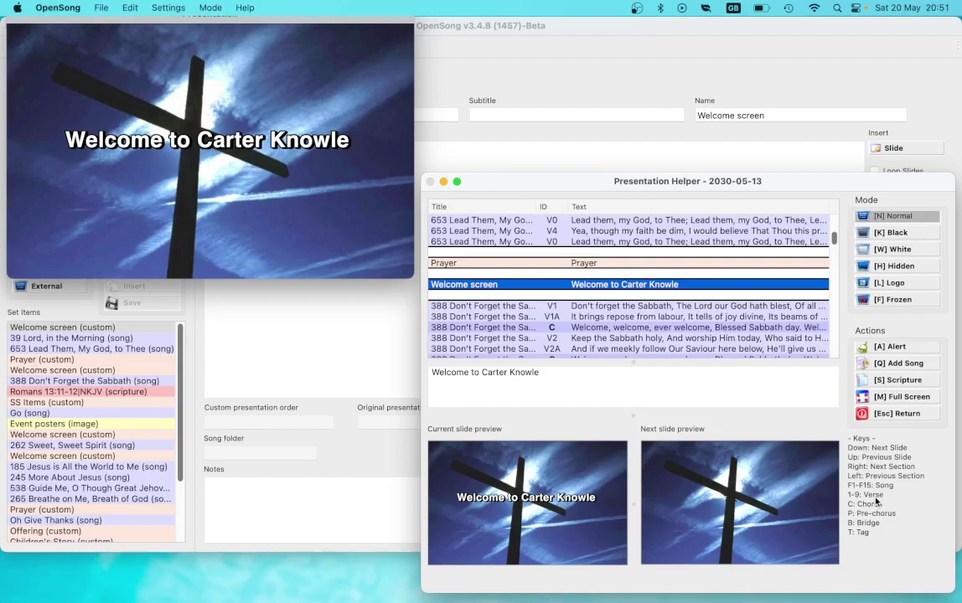
# - Jump from verse 1 to verse 4 of Jesus Is All the World to Me, and present verse 1 and the first chorus of More About Jesus
pyautogui.scroll(-5, 650, 307)
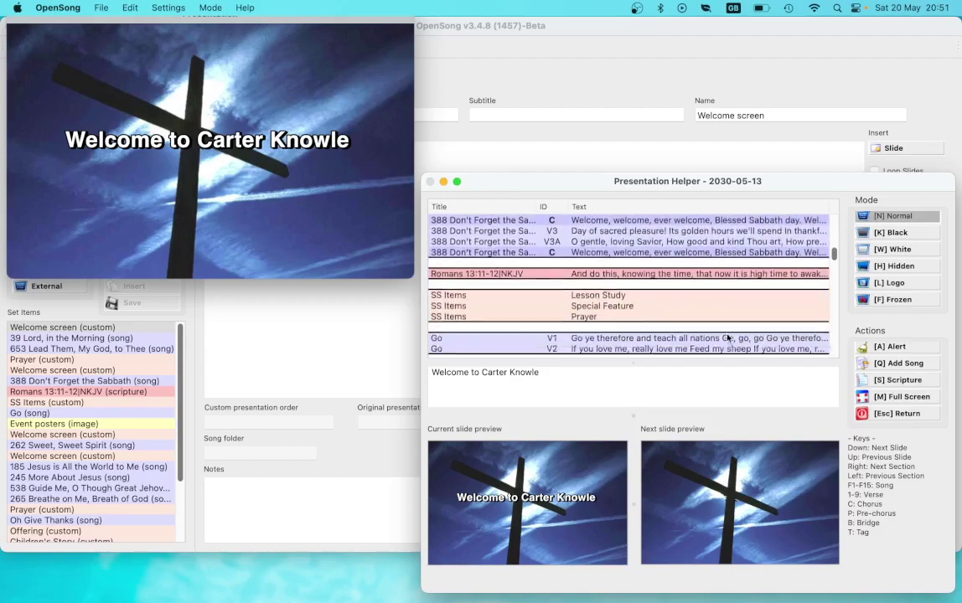
pyautogui.scroll(-10, 727, 338)
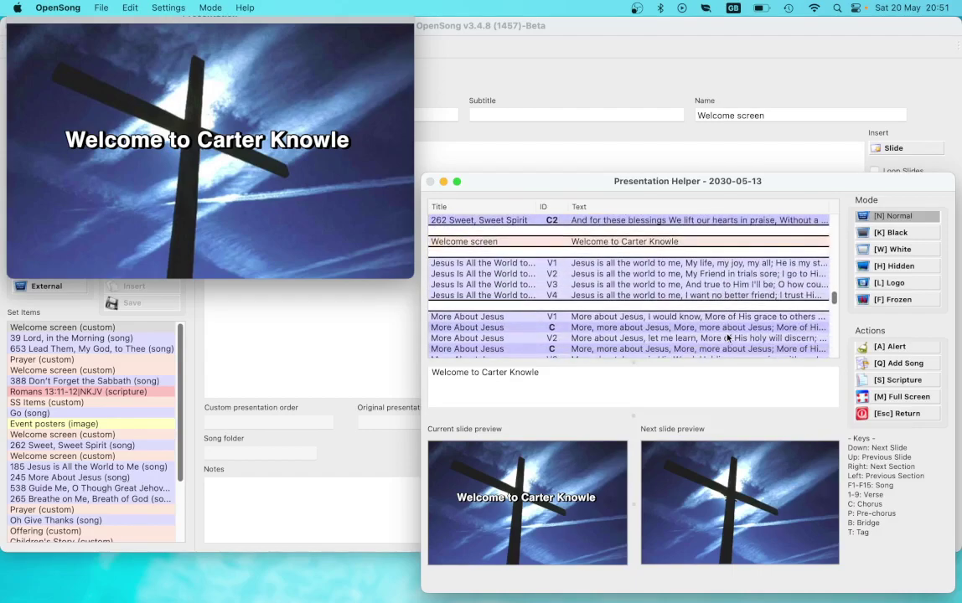
pyautogui.scroll(5, 728, 338)
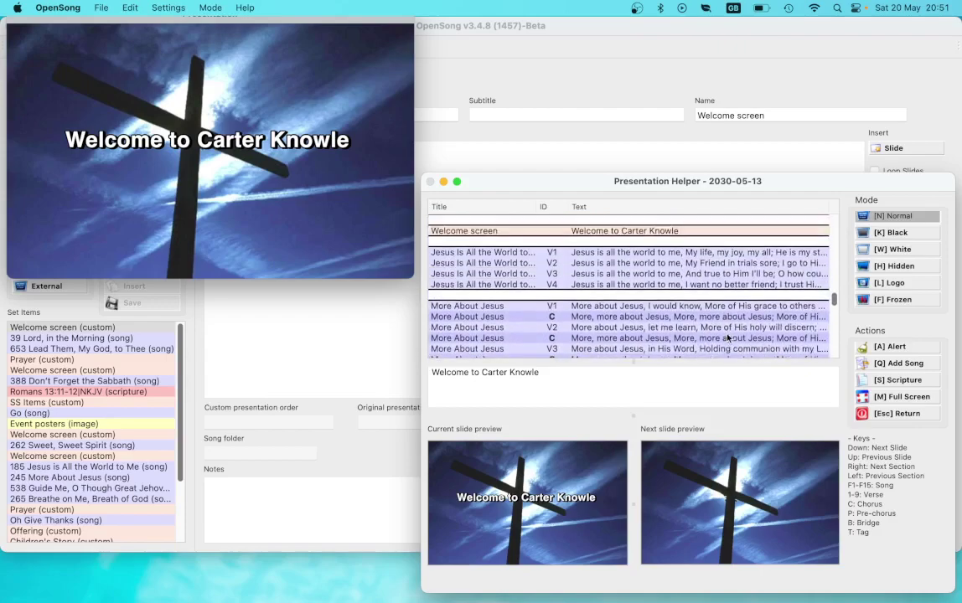
pyautogui.click(637, 253)
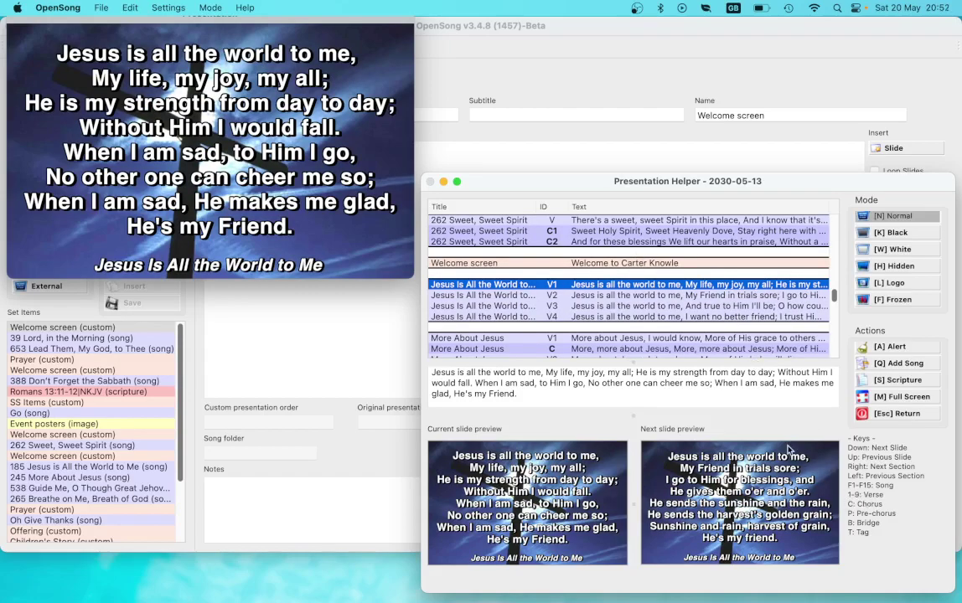
pyautogui.press('4')
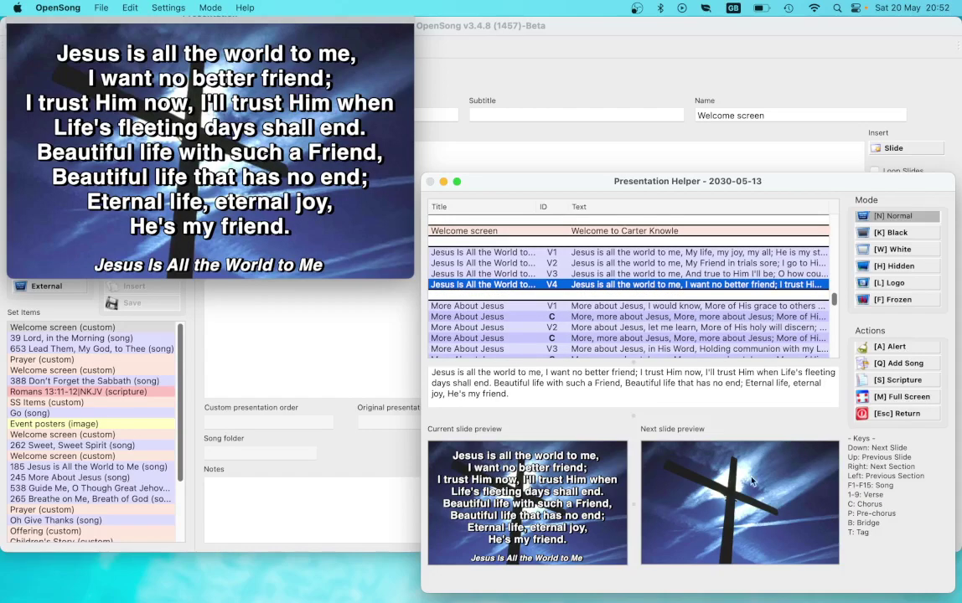
pyautogui.click(617, 308)
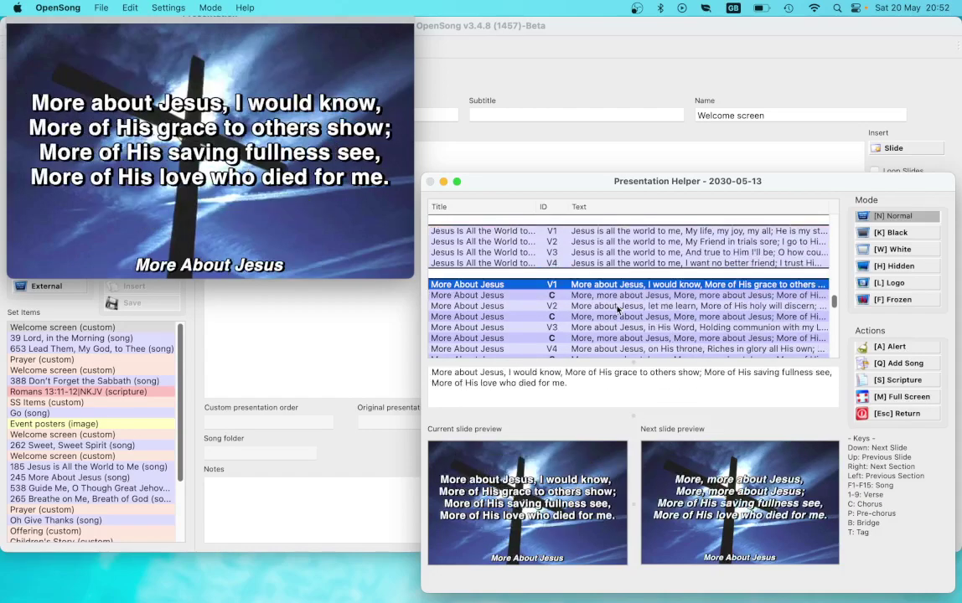
pyautogui.press('Down')
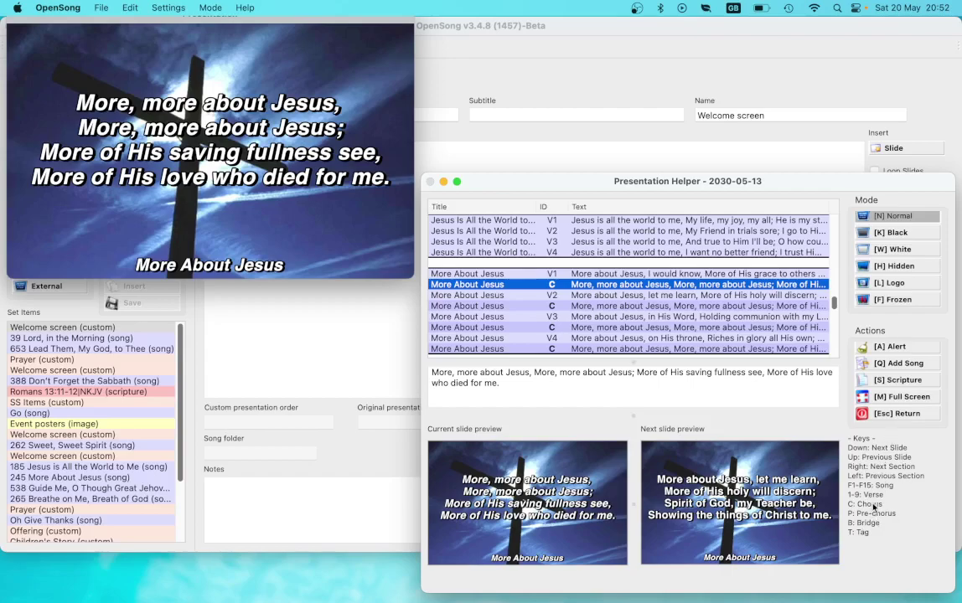
# - Look up song 523 My Faith Has Found a Resting Place and add it to the running presentation
pyautogui.click(912, 367)
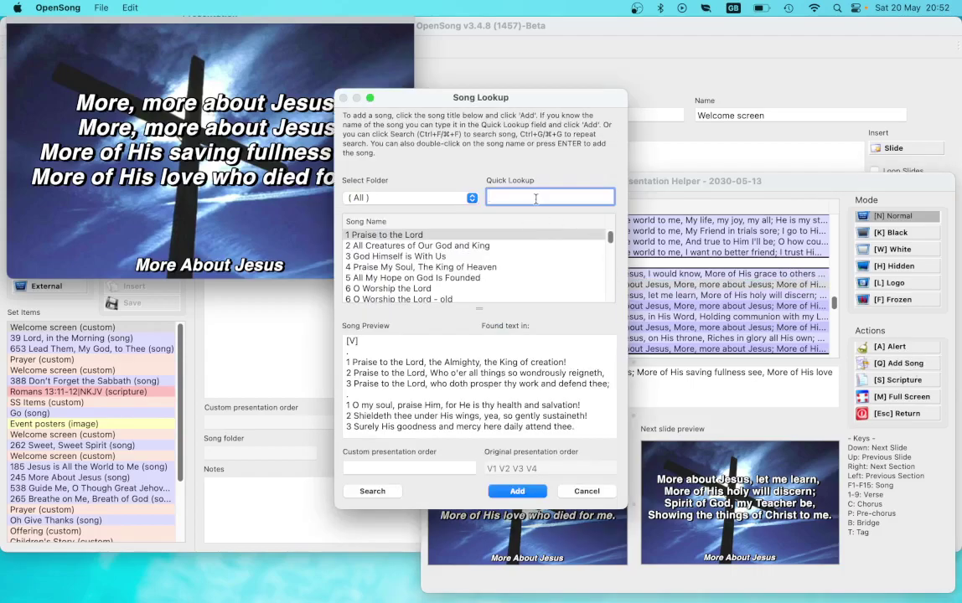
pyautogui.write('523')
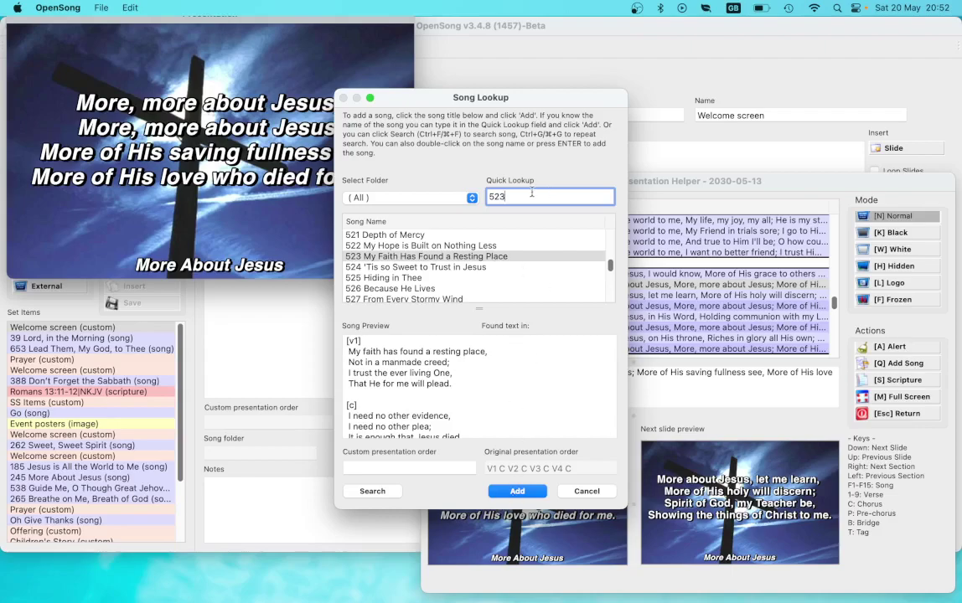
pyautogui.click(504, 491)
# - Show verse 1 of 523 My Faith Has Found a Resting Place and advance to the chorus after verse 2
pyautogui.scroll(-5, 614, 283)
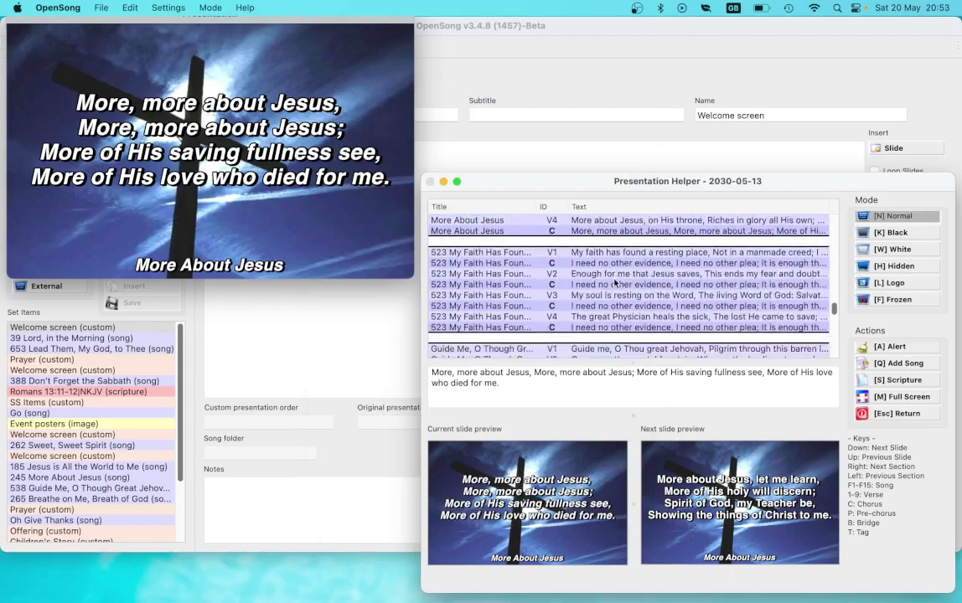
pyautogui.click(603, 234)
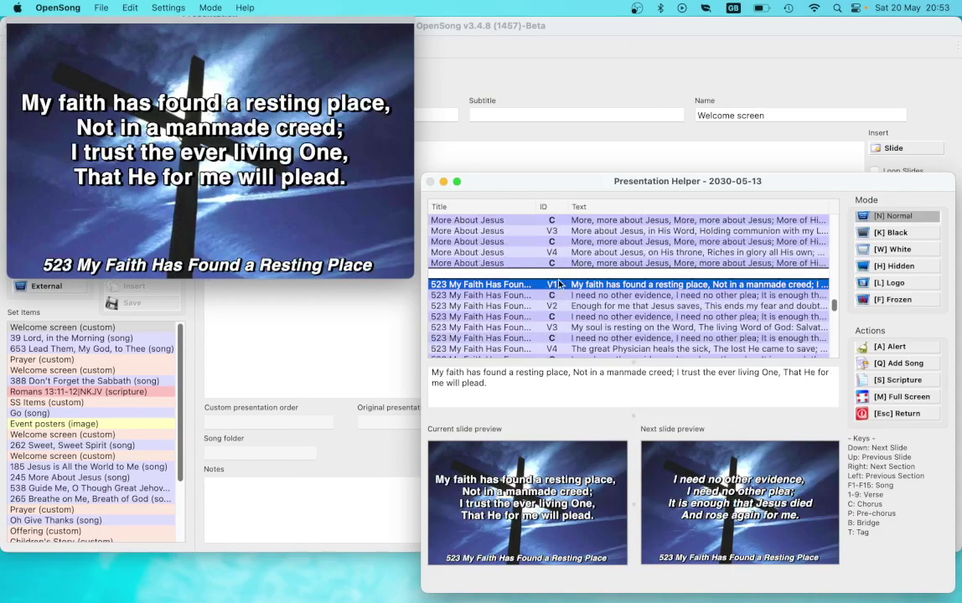
pyautogui.press('Down')
pyautogui.press('Down')
pyautogui.press('Down')
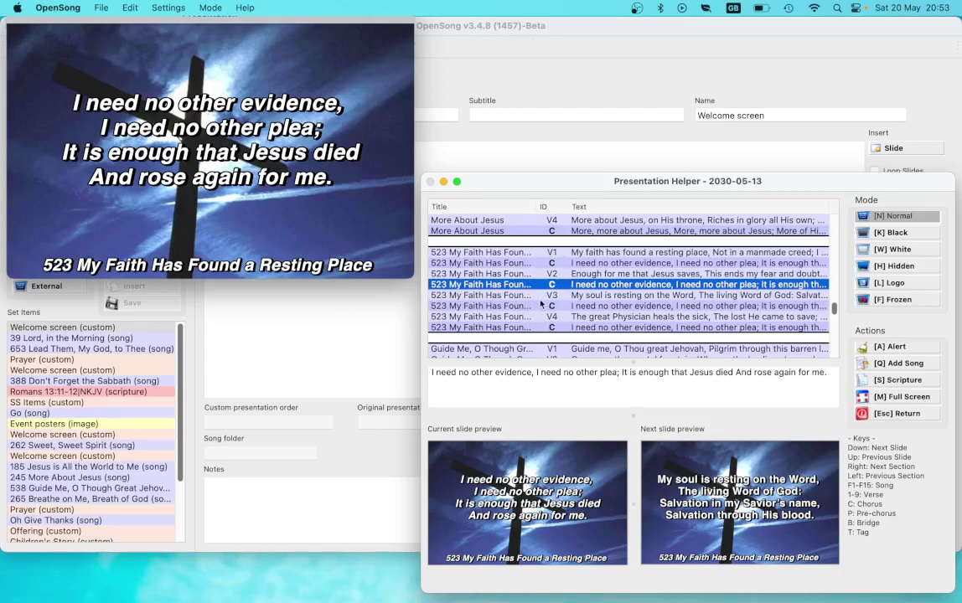
pyautogui.scroll(-10, 543, 253)
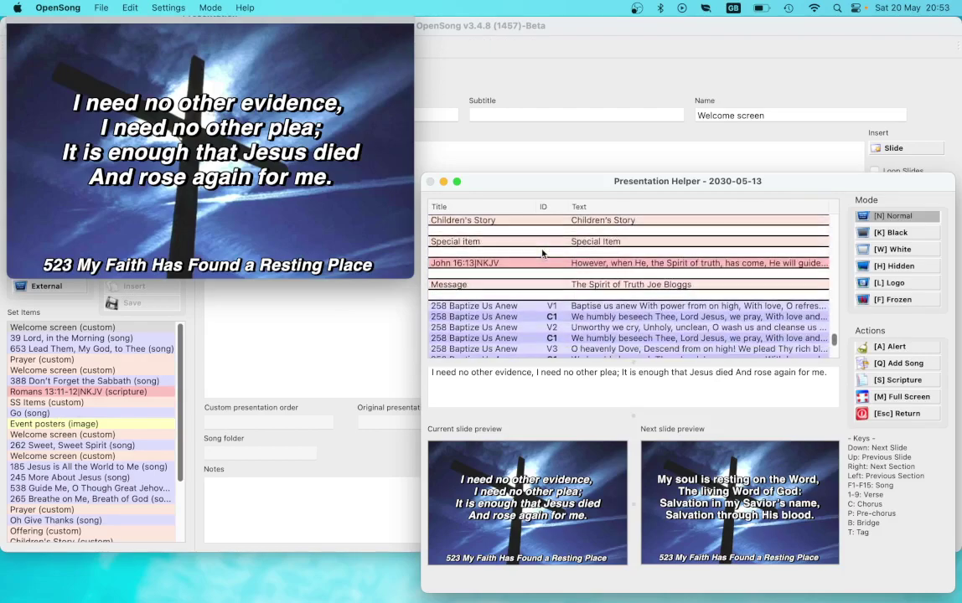
pyautogui.scroll(8, 542, 253)
pyautogui.scroll(3, 542, 254)
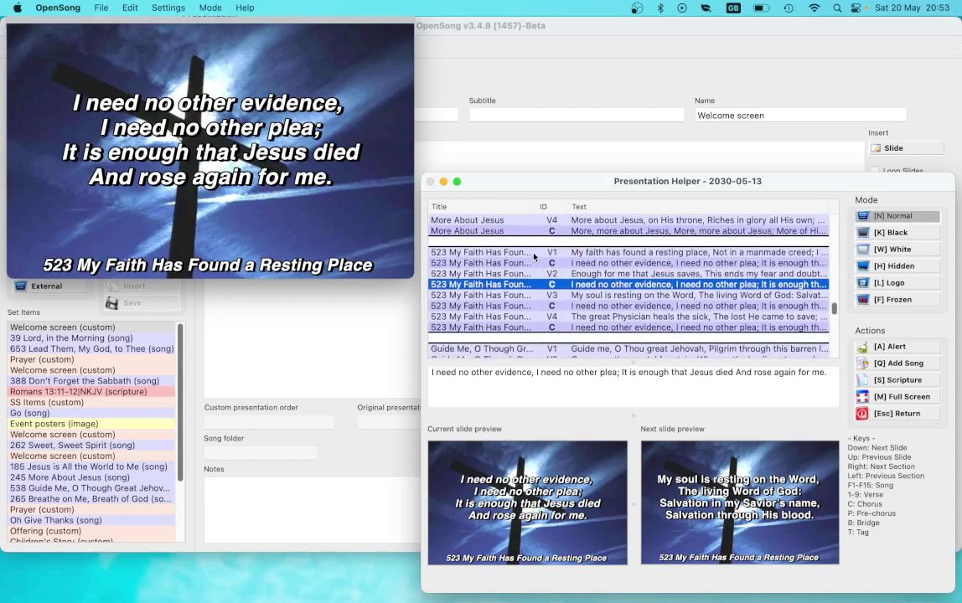
# - Return to verse 1 of 523 My Faith Has Found a Resting Place and look up songs matching "because"
pyautogui.click(534, 255)
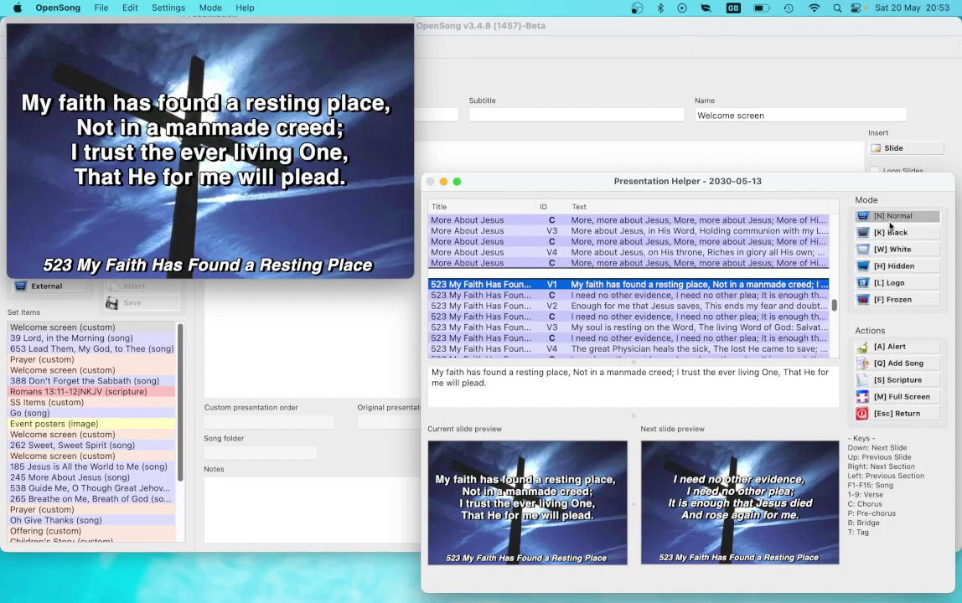
pyautogui.click(889, 365)
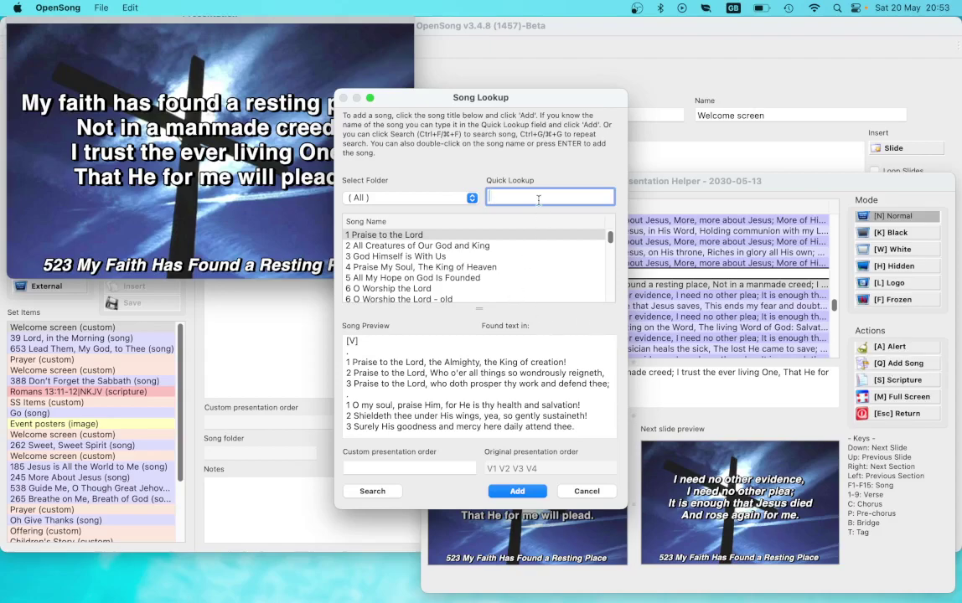
pyautogui.write('bea')
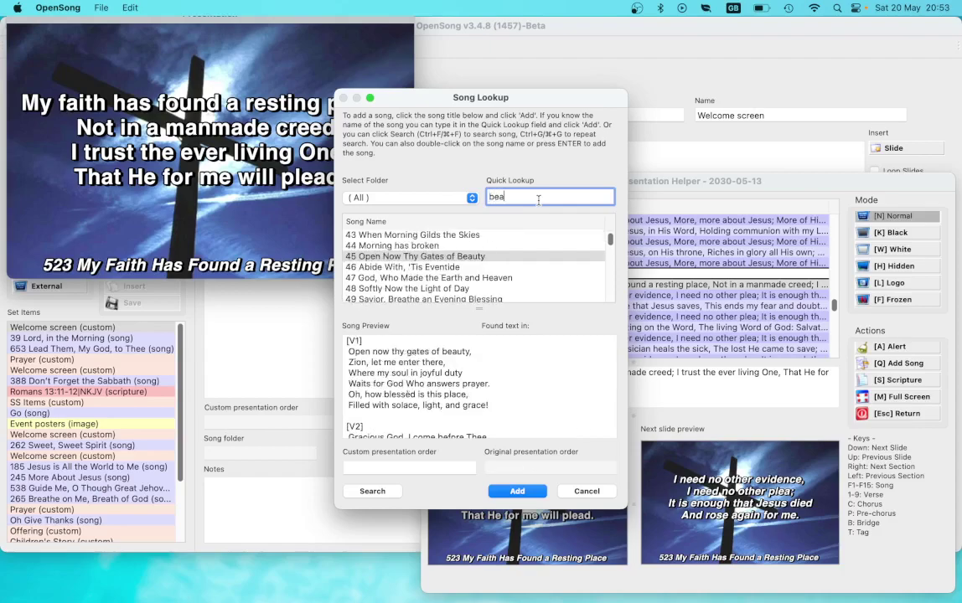
pyautogui.press('BackSpace')
pyautogui.write('cause')
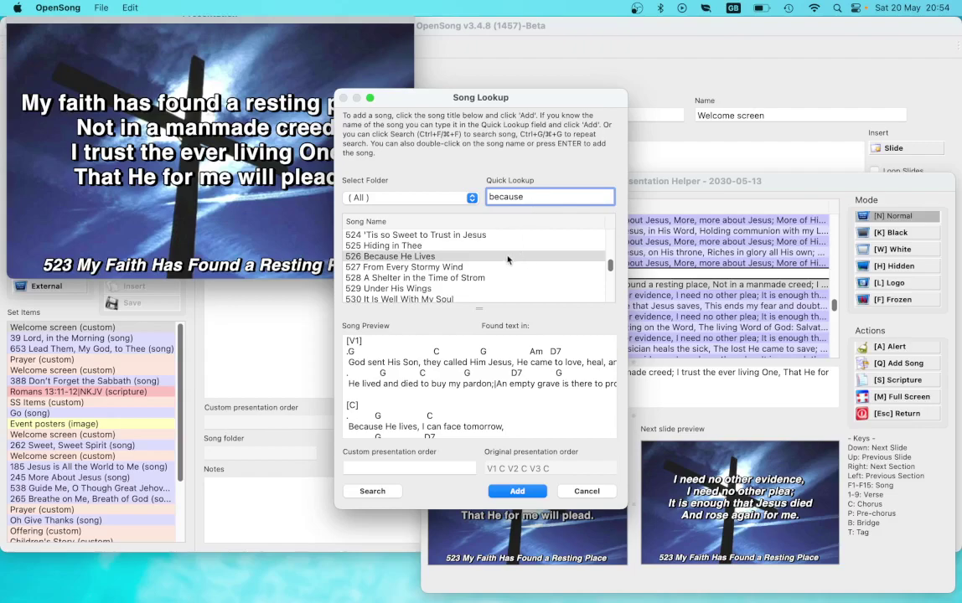
# - Look up "it is well" among all songs and browse on to the unnumbered It Is Well With My Soul entries
pyautogui.doubleClick(531, 196)
pyautogui.write('it is we')
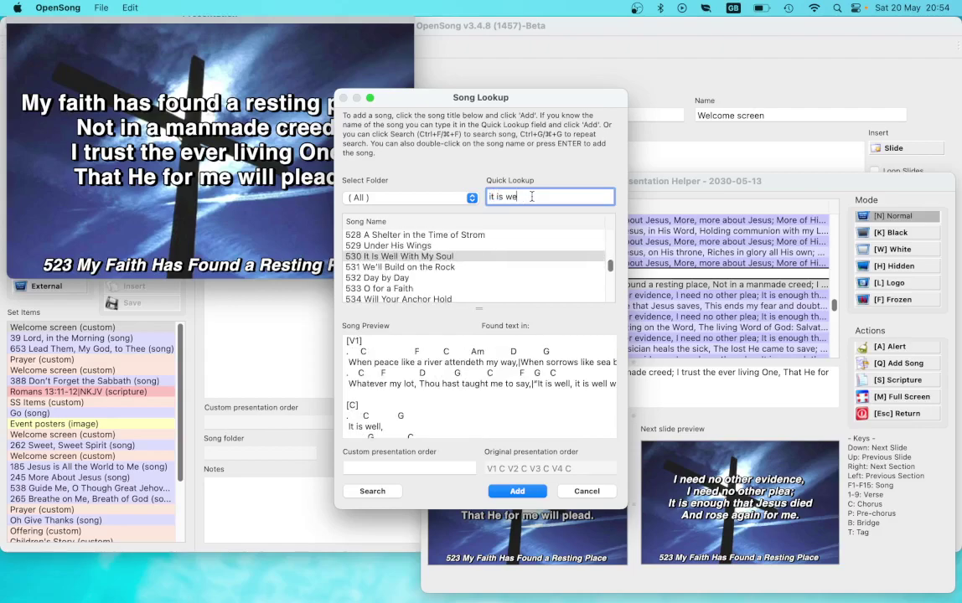
pyautogui.write('ll')
pyautogui.scroll(-10, 402, 264)
pyautogui.scroll(-10, 412, 266)
pyautogui.scroll(-10, 362, 271)
pyautogui.scroll(-10, 362, 272)
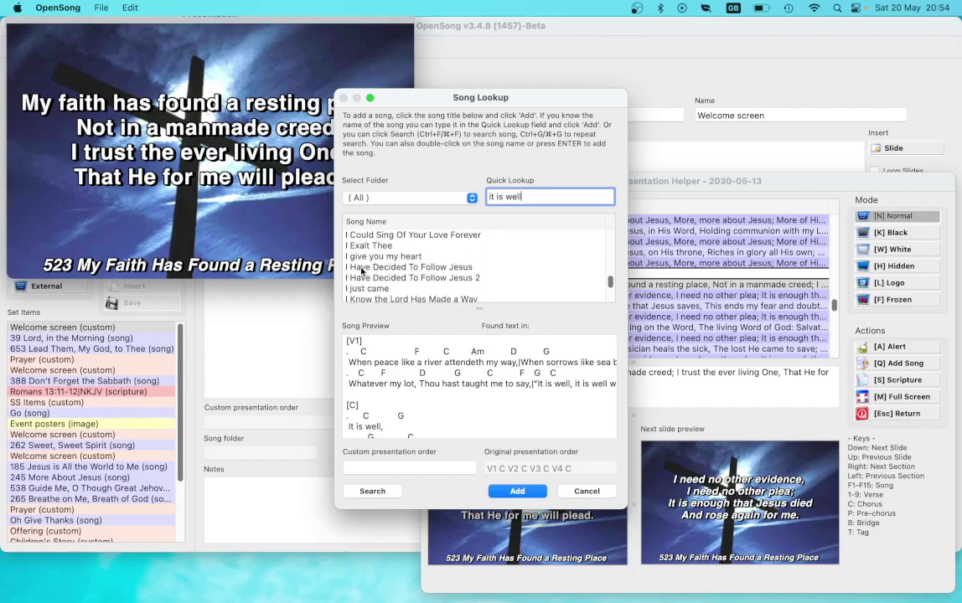
pyautogui.scroll(-10, 362, 272)
pyautogui.scroll(-10, 363, 271)
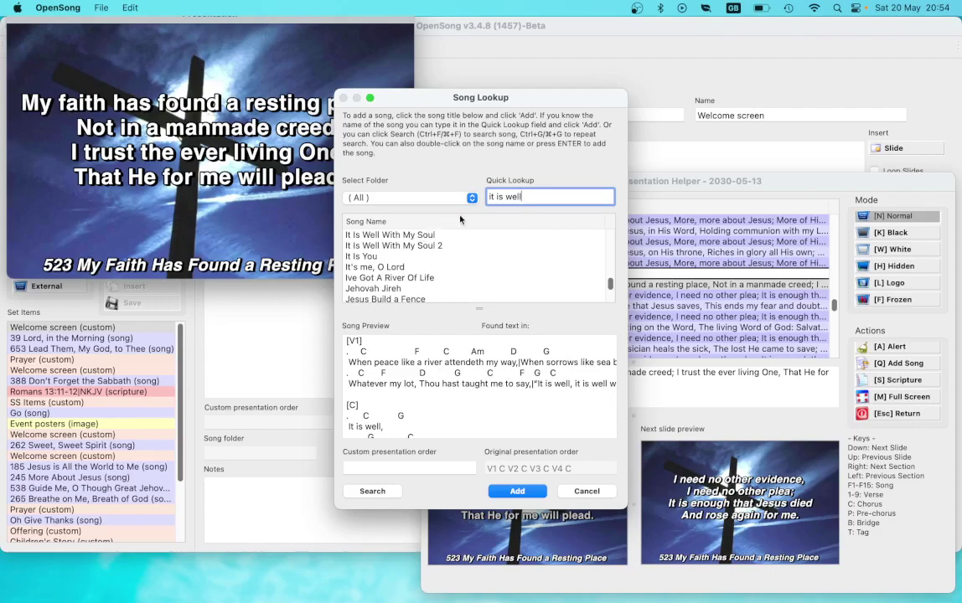
# - Look up "Lord", preview 6 O Worship the Lord and 1 Praise to the Lord, and close the song lookup without adding anything
pyautogui.tripleClick(503, 201)
pyautogui.write('Lord')
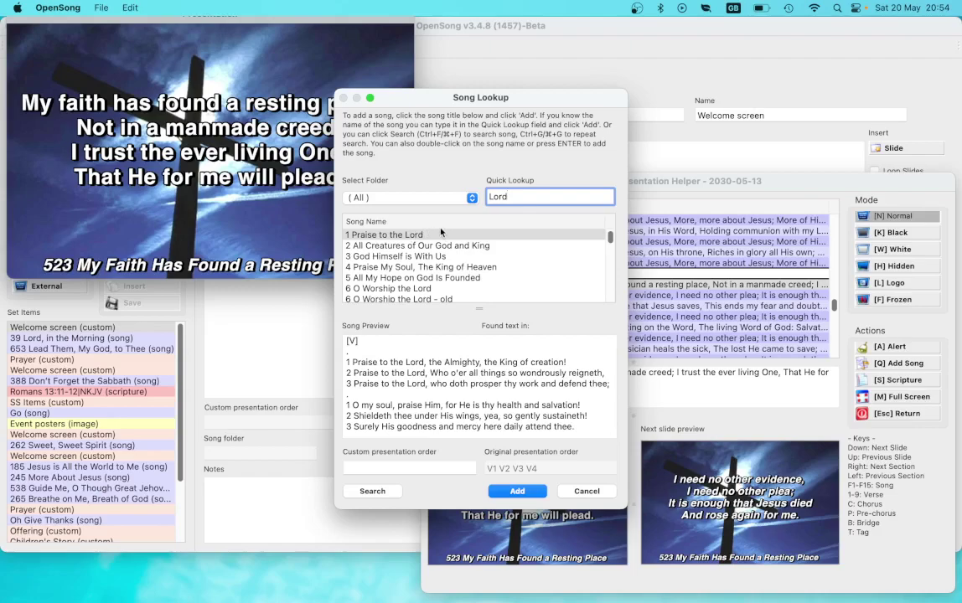
pyautogui.click(386, 288)
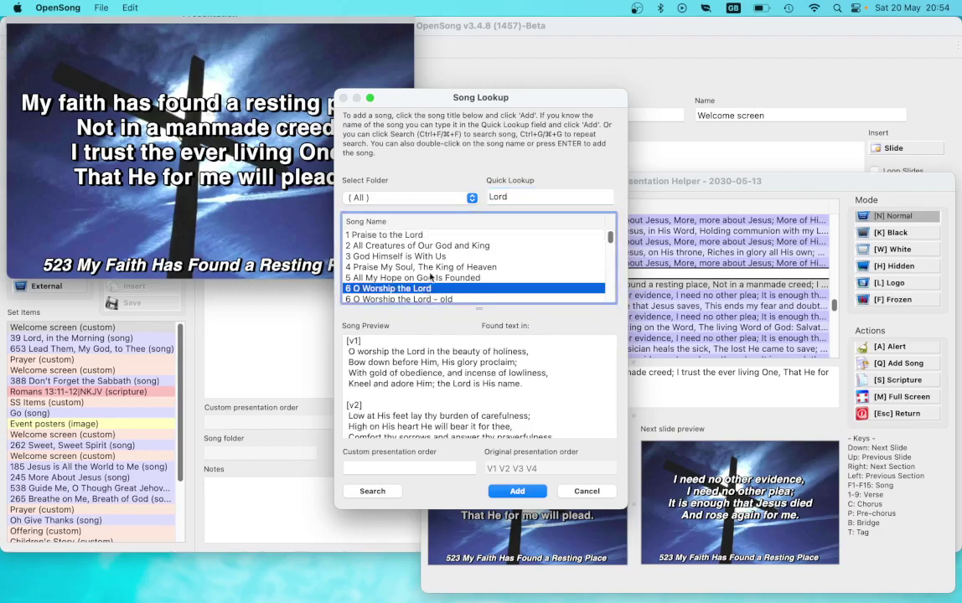
pyautogui.click(425, 237)
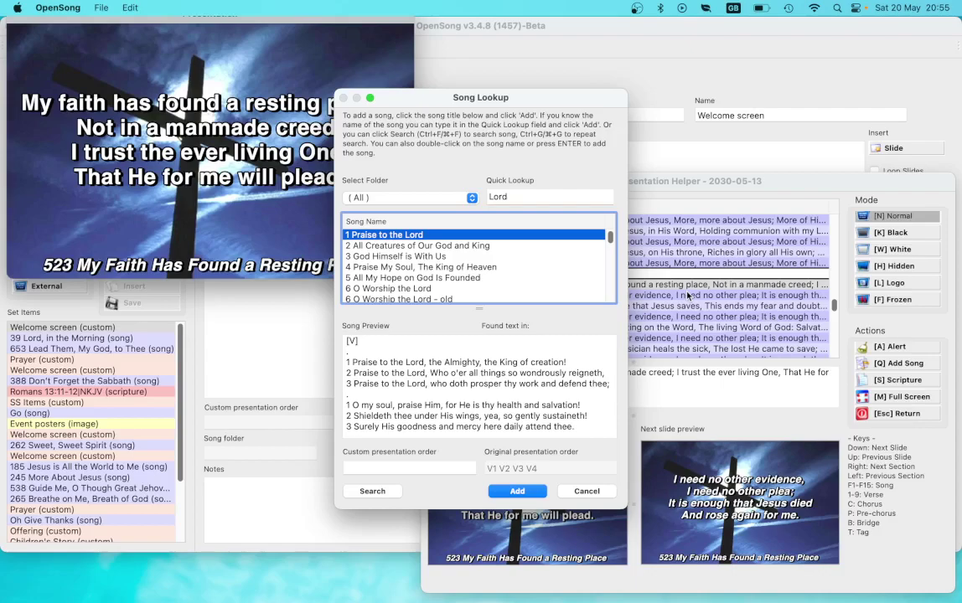
pyautogui.click(586, 491)
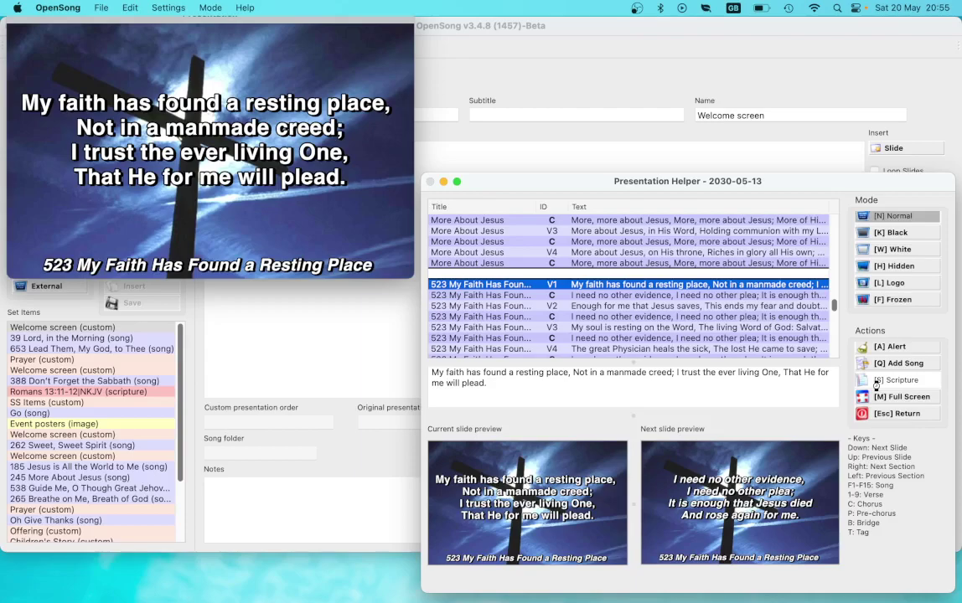
# - Look up Genesis 7:4-10 in the NKJV and display it immediately on the presentation screen
pyautogui.click(876, 383)
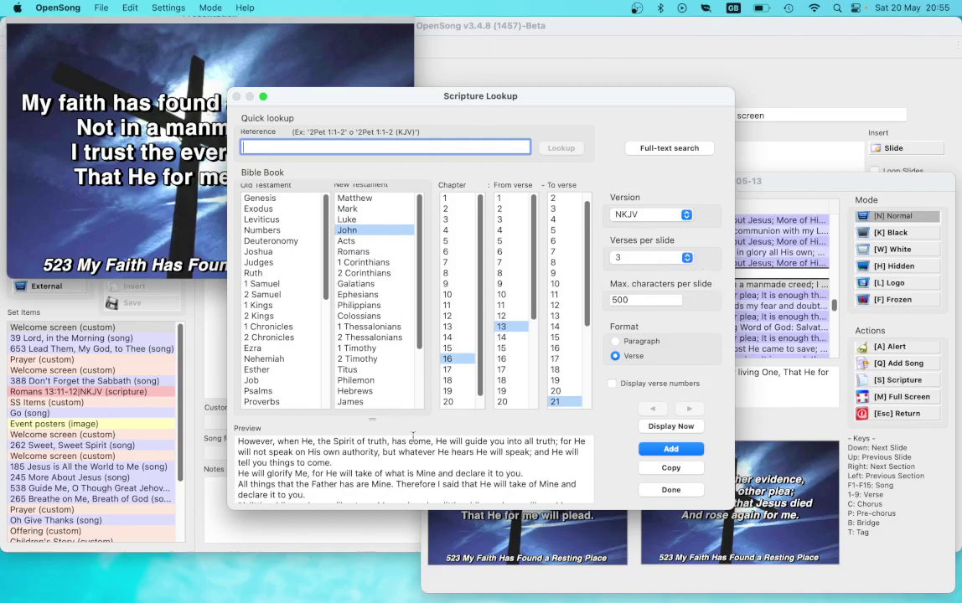
pyautogui.click(281, 199)
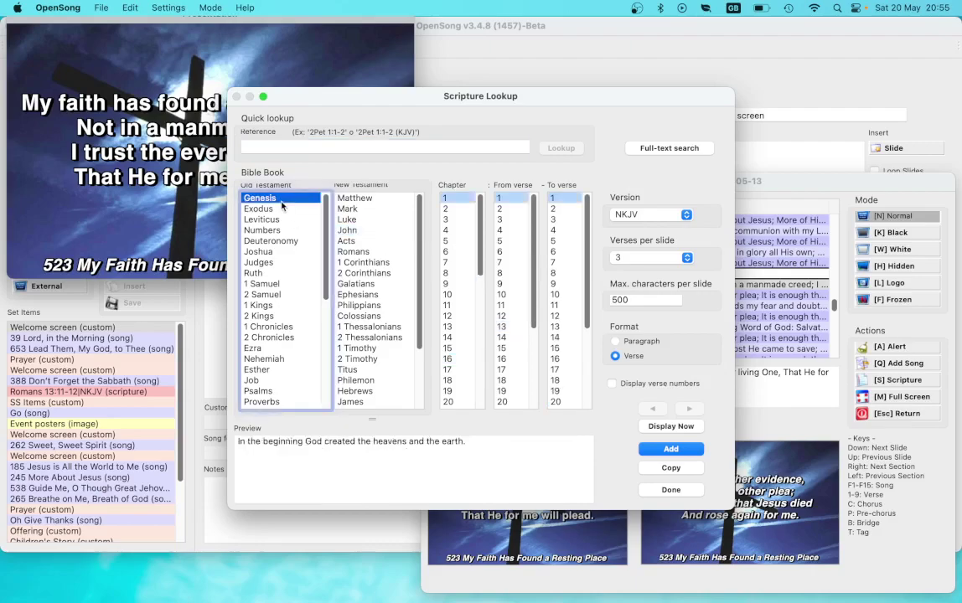
pyautogui.click(452, 263)
pyautogui.click(510, 229)
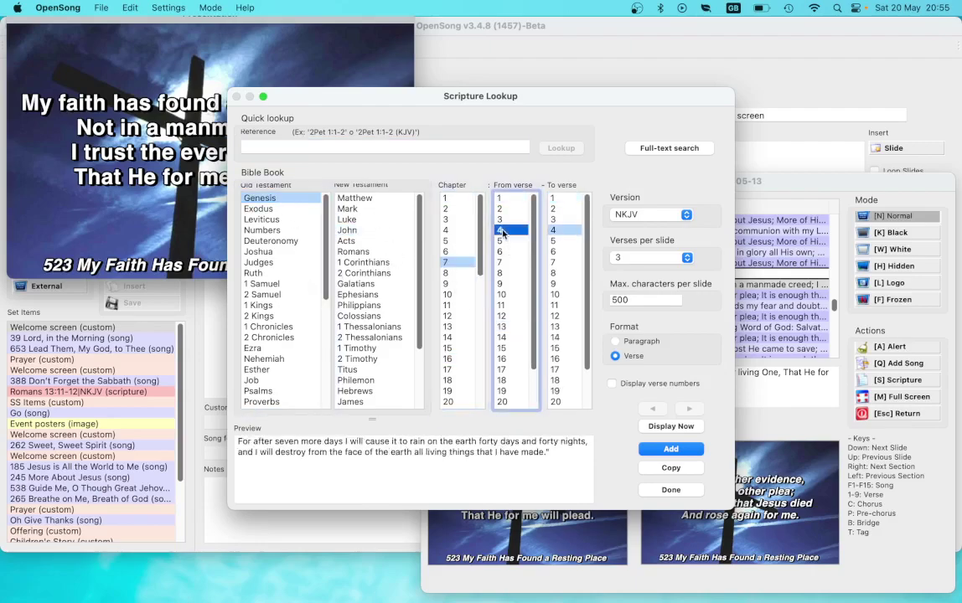
pyautogui.click(557, 294)
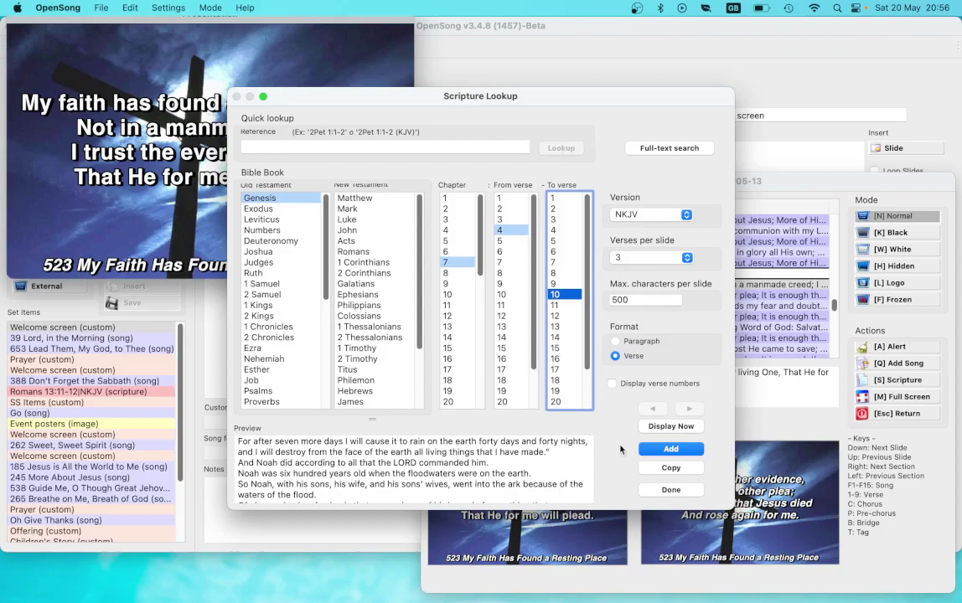
pyautogui.click(670, 426)
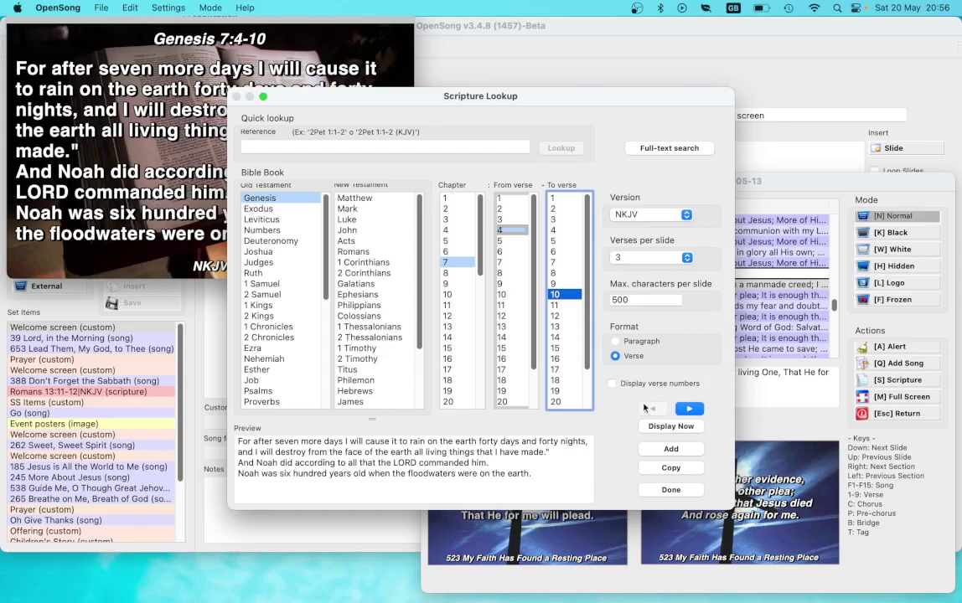
# - Step forward and back through the displayed Genesis 7:4-10 slides to the last one, and redisplay the passage from its first slide
pyautogui.click(690, 409)
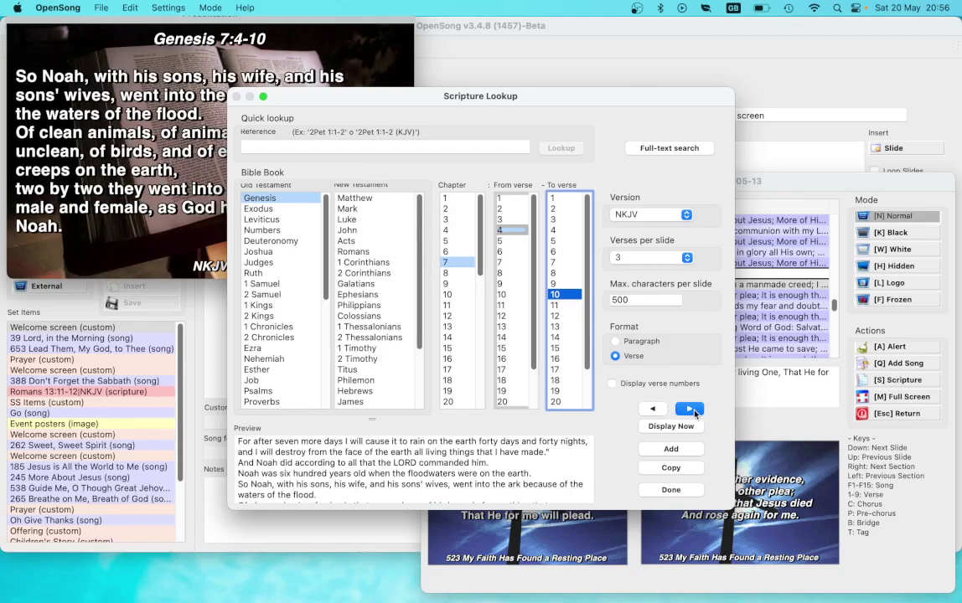
pyautogui.click(650, 410)
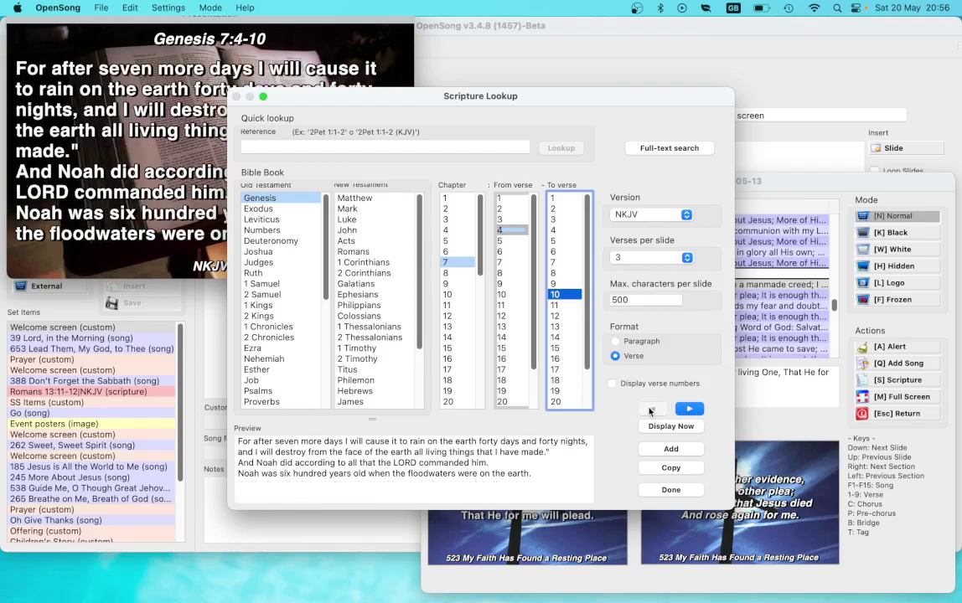
pyautogui.click(697, 410)
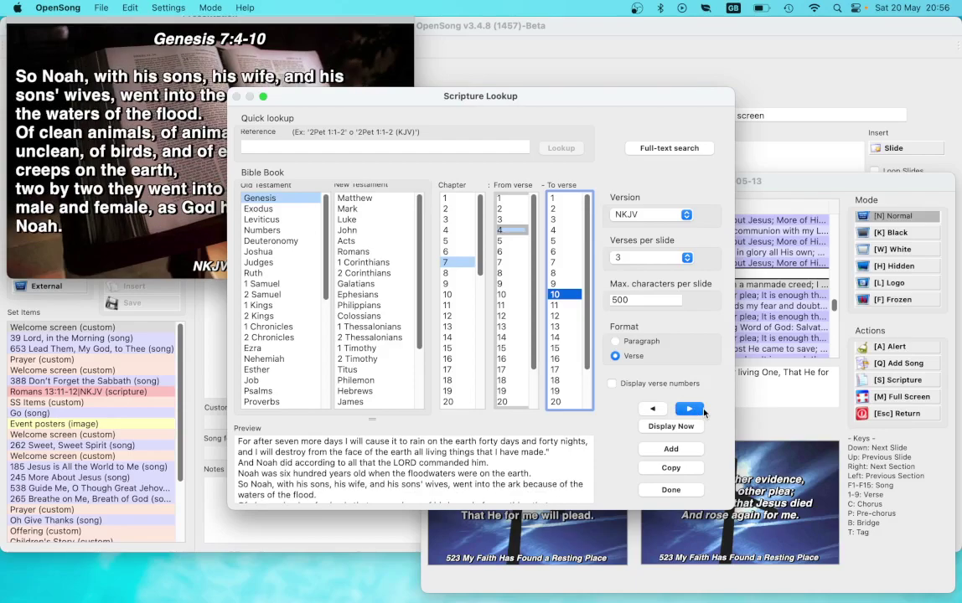
pyautogui.click(702, 411)
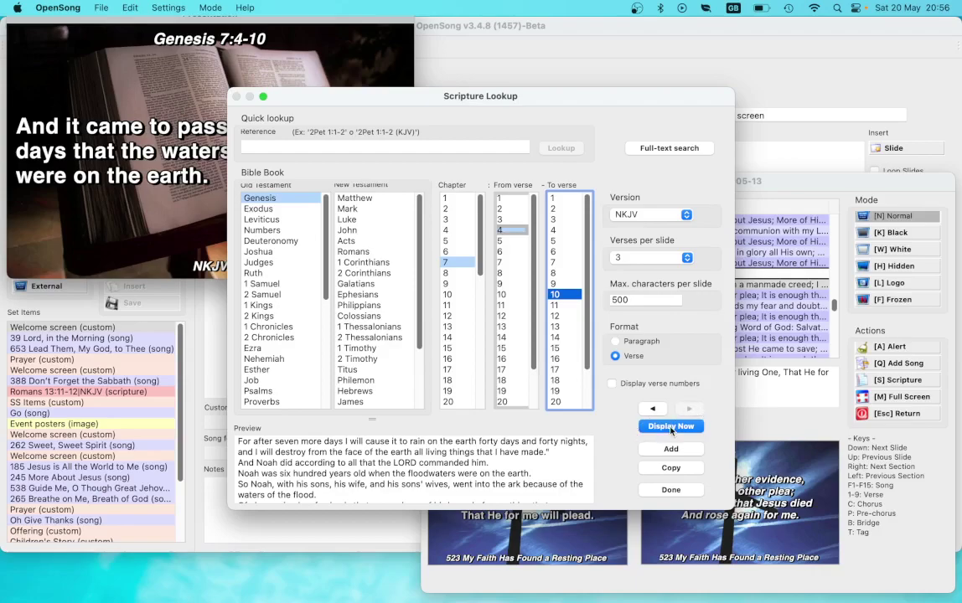
pyautogui.click(671, 428)
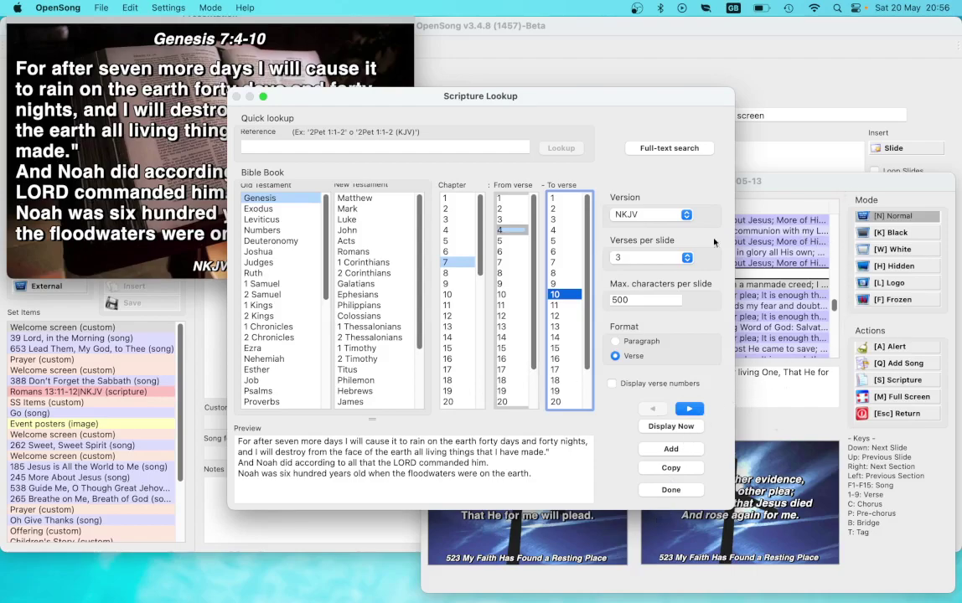
# - Look up Exodus 2:3-12 by its reference, add it to the running presentation and close the scripture lookup
pyautogui.click(256, 208)
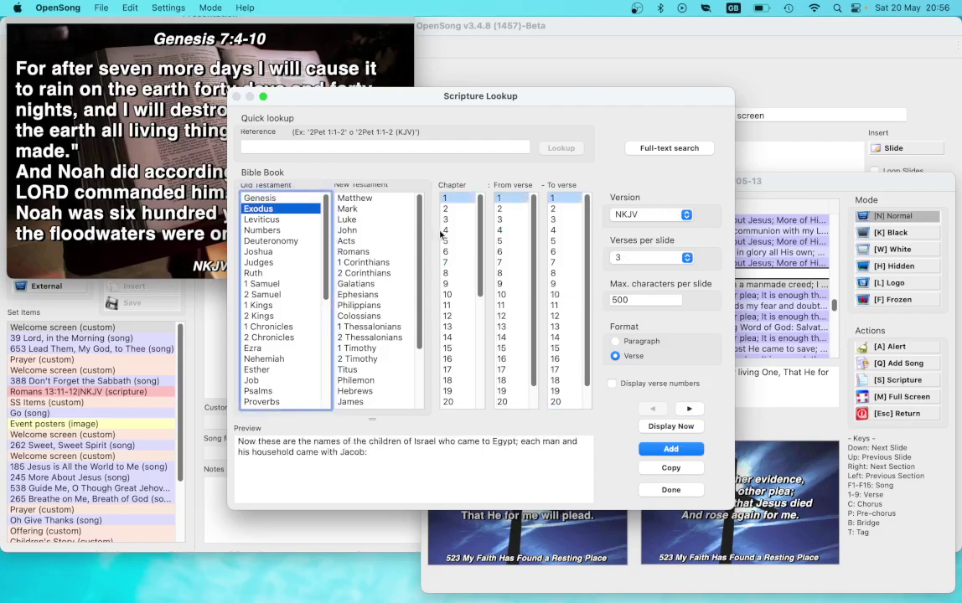
pyautogui.click(355, 144)
pyautogui.write('Ex 2:')
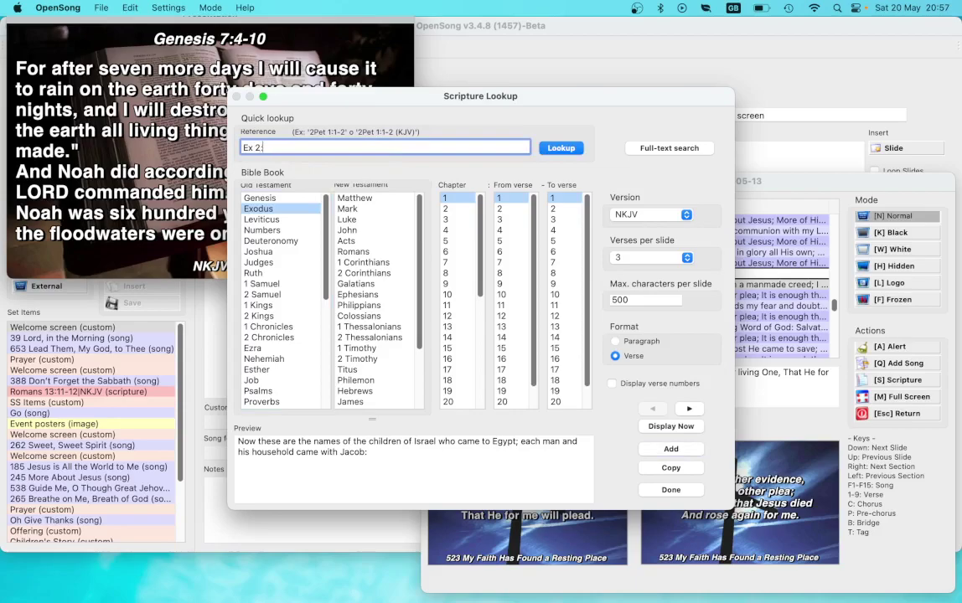
pyautogui.write('3-12')
pyautogui.press('Return')
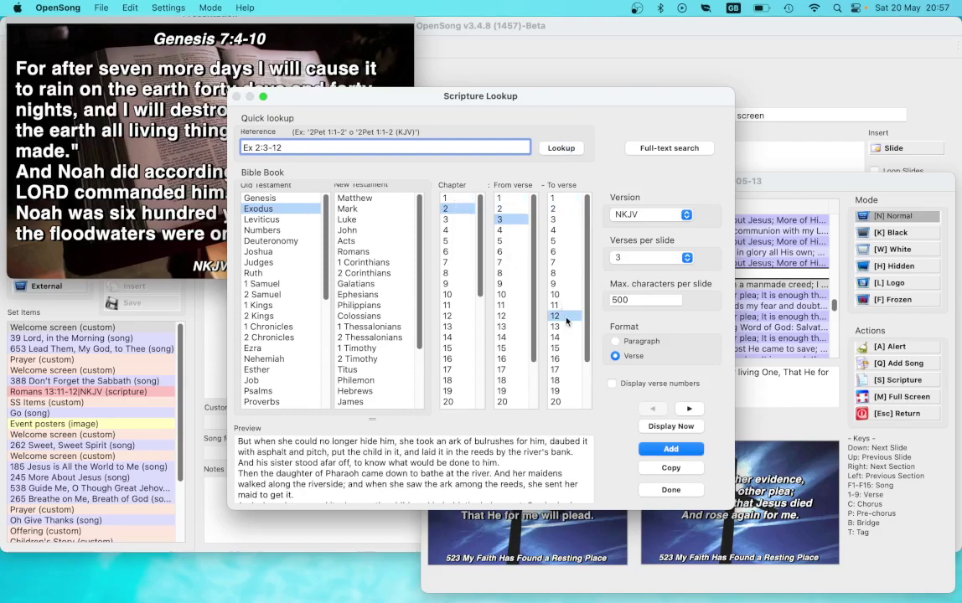
pyautogui.click(650, 449)
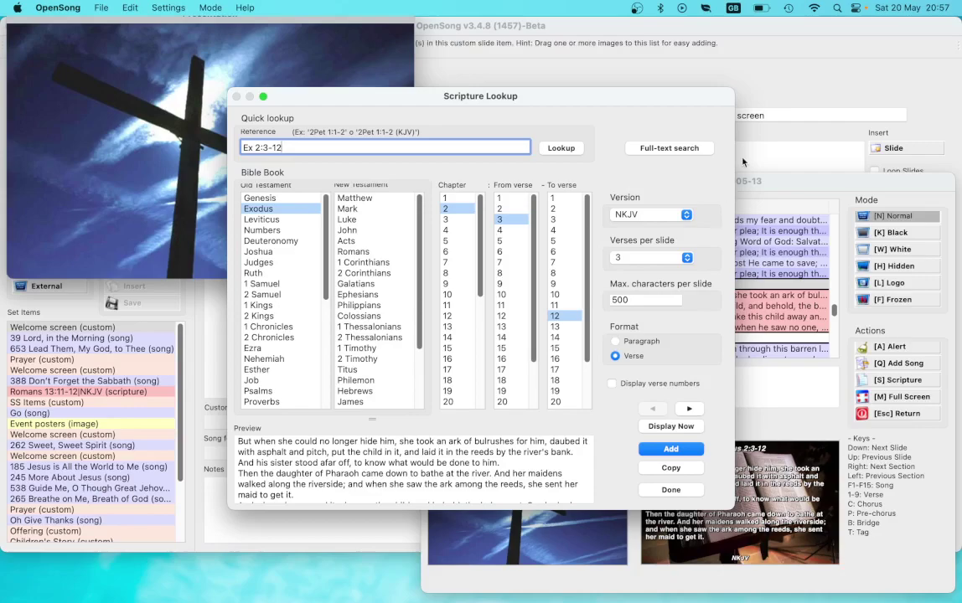
pyautogui.click(676, 490)
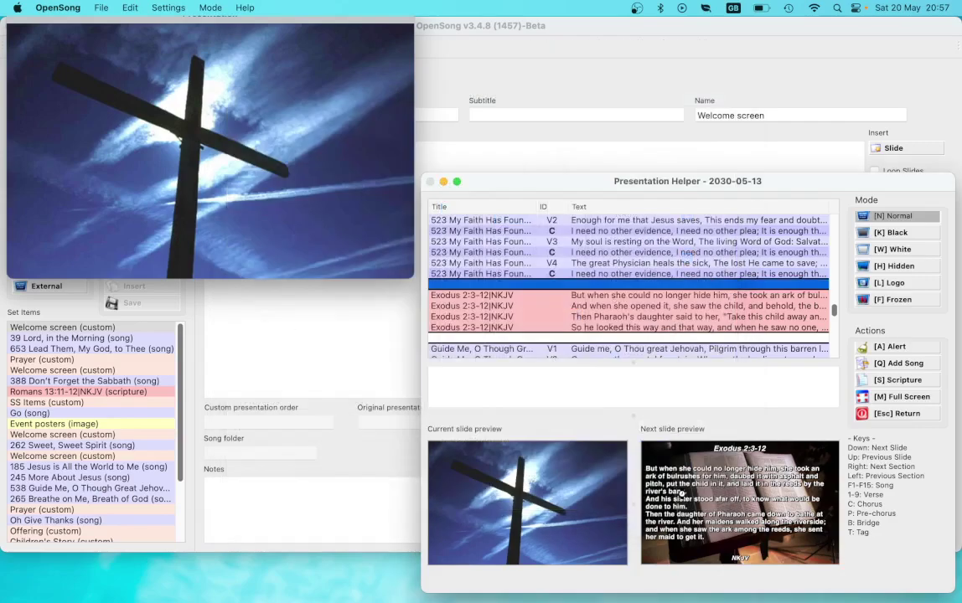
# - Present Exodus 2:3-12 from its first slide through to its last slide
pyautogui.click(619, 295)
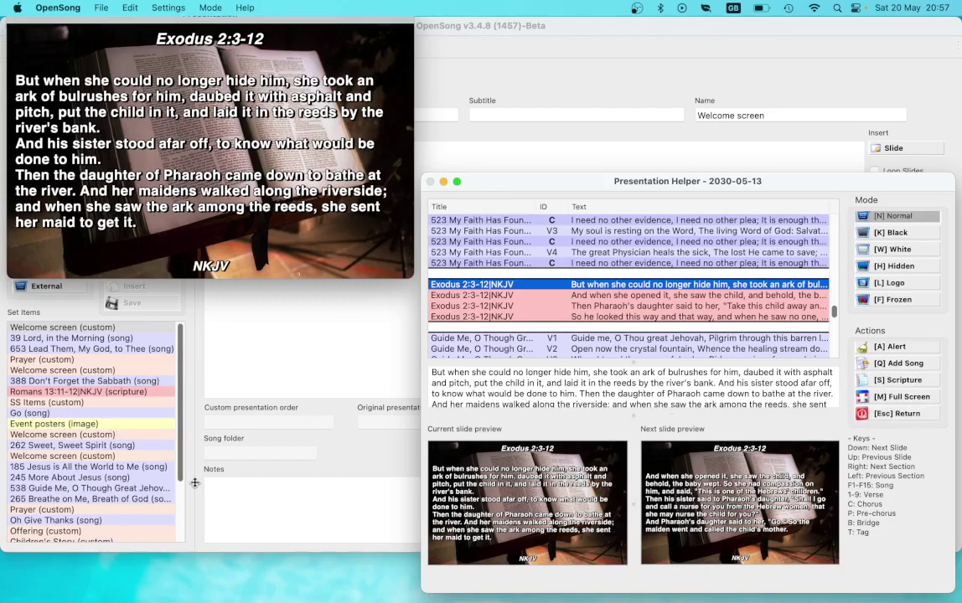
pyautogui.scroll(-5, 546, 291)
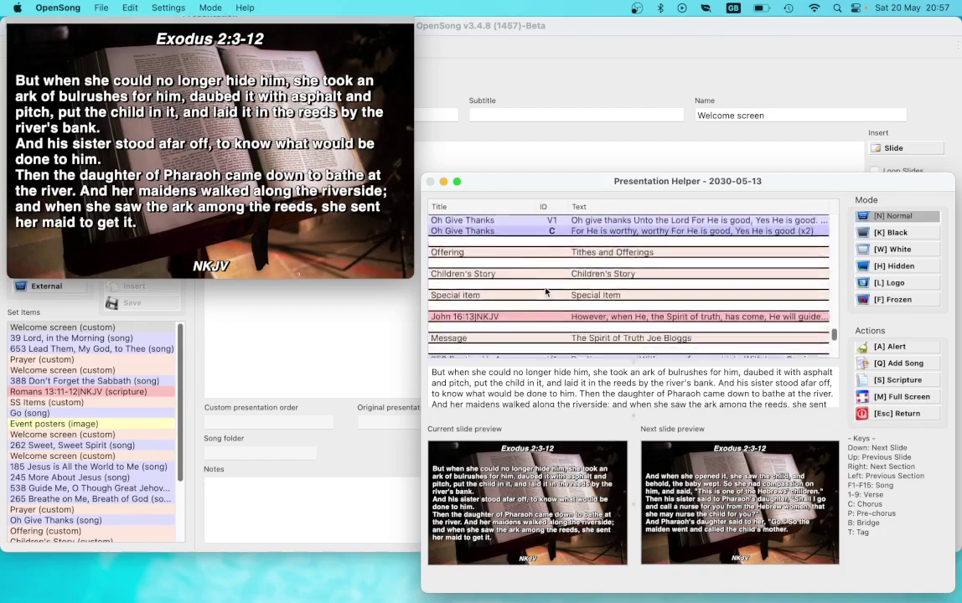
pyautogui.scroll(5, 545, 291)
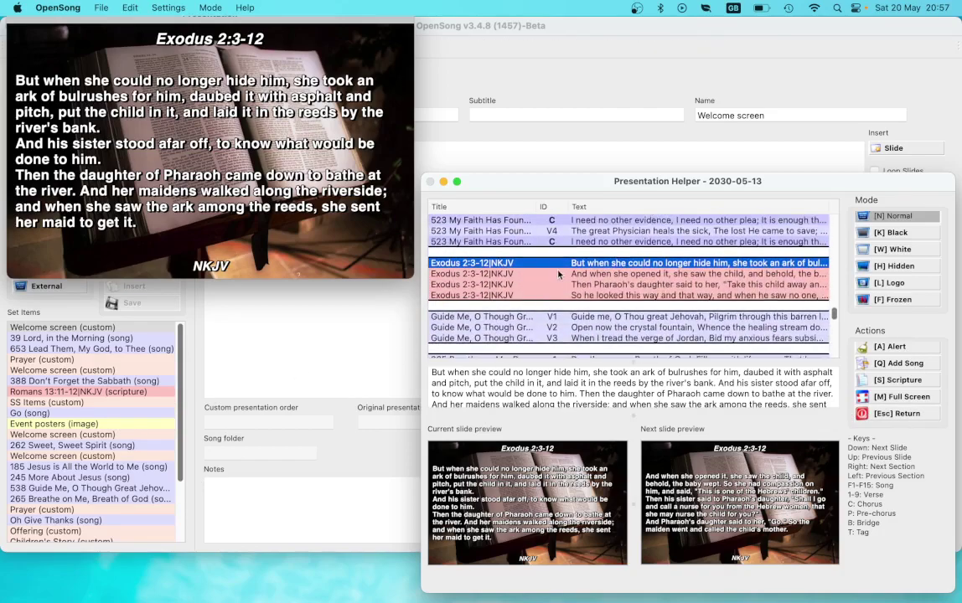
pyautogui.press('Down')
pyautogui.press('Down')
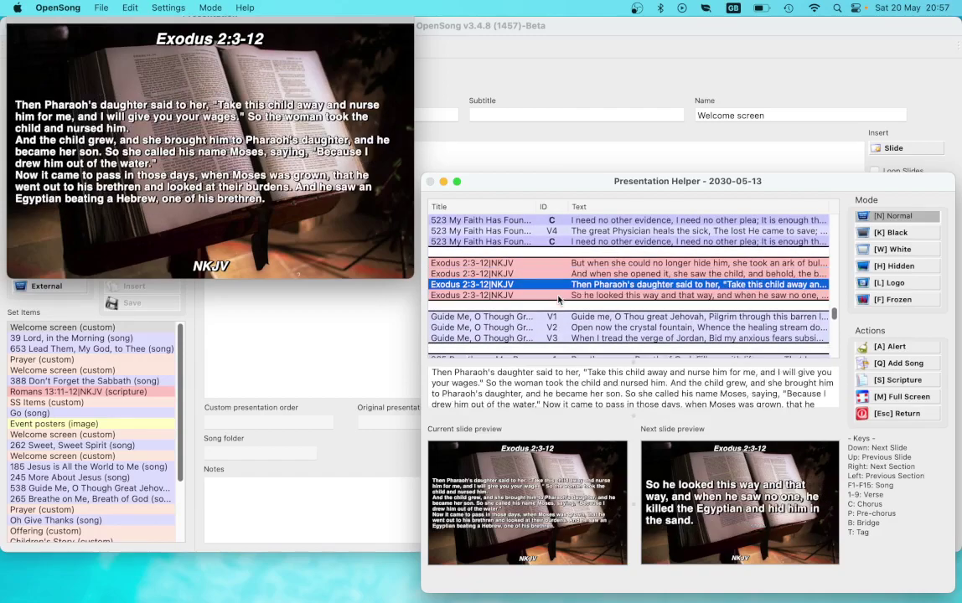
pyautogui.press('Down')
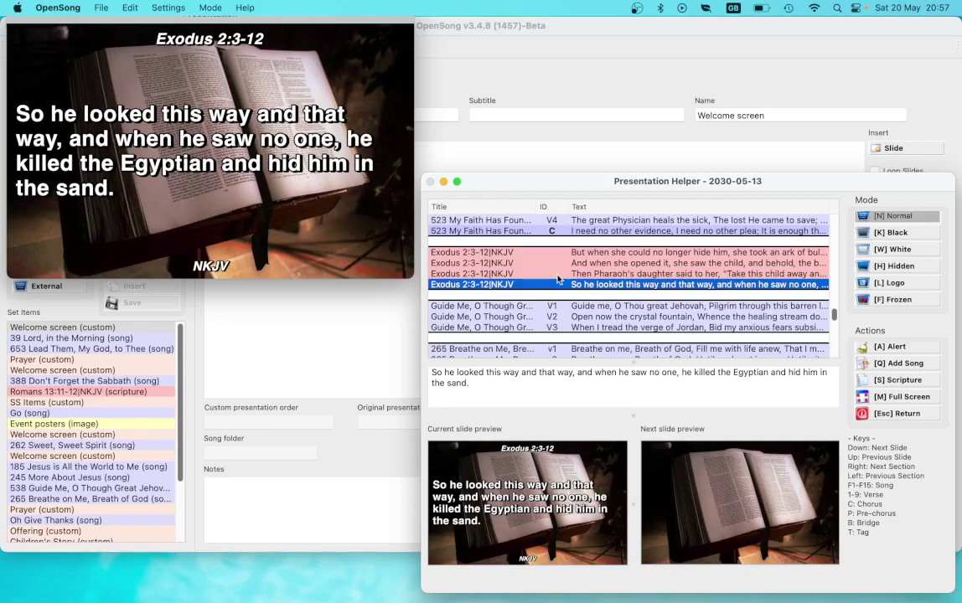
# - Go back through the Exodus 2:3-12 slides to the blank slide preceding them, and advance to the passage's second slide
pyautogui.press('Up')
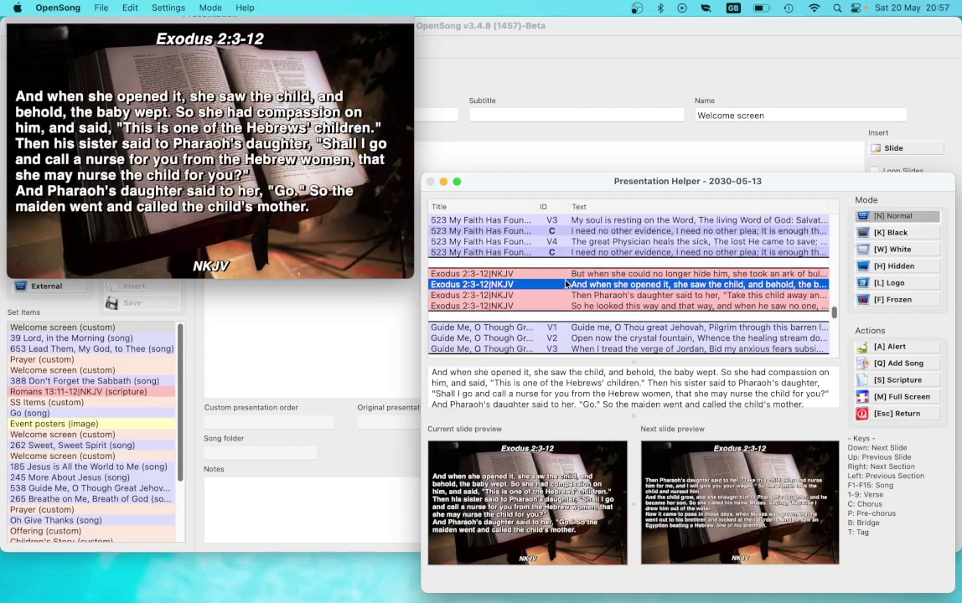
pyautogui.press('Up')
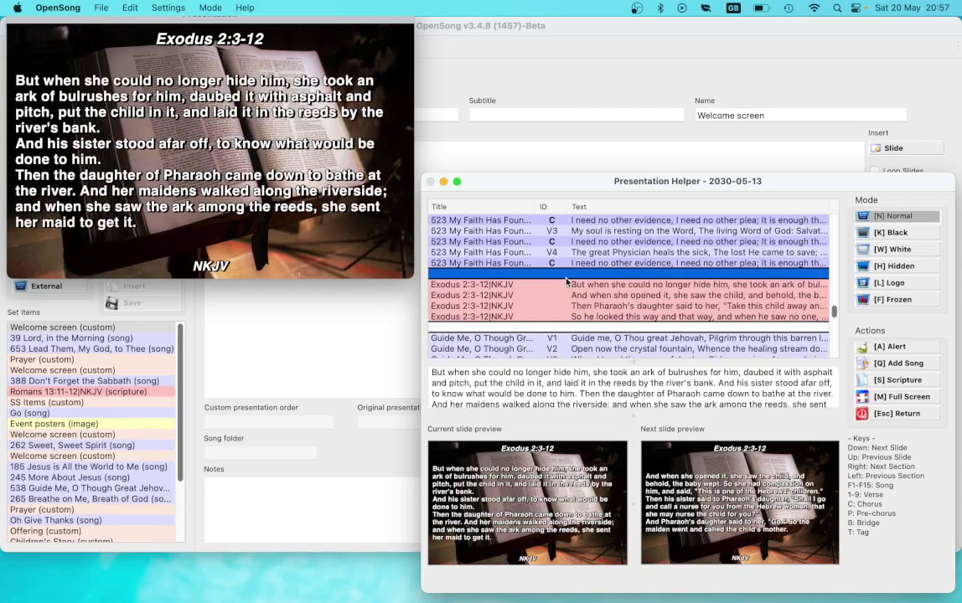
pyautogui.press('Up')
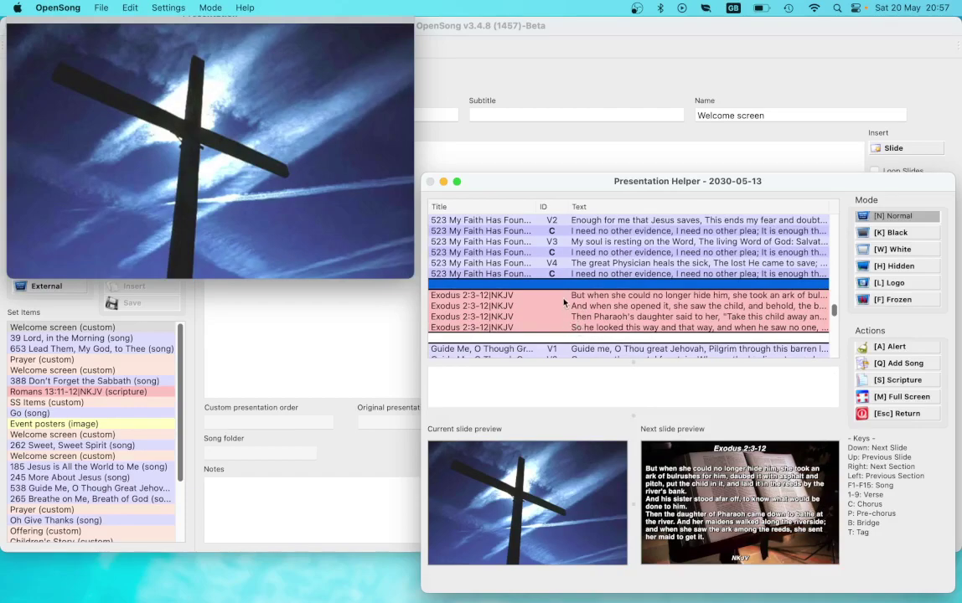
pyautogui.press('Down')
pyautogui.press('Down')
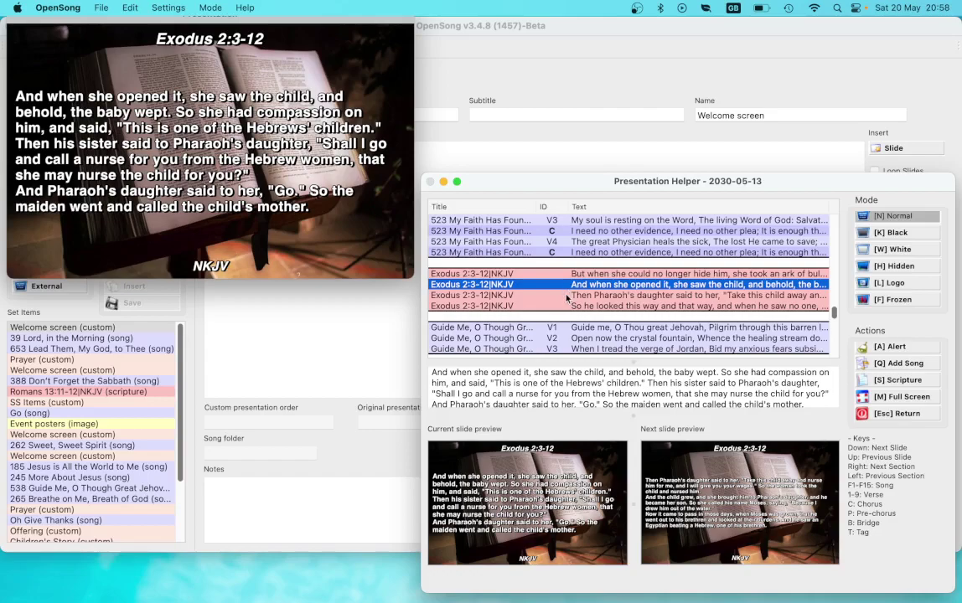
# - Show the alert "Hi" over the third Exodus 2:3-12 slide, and clear the alert again
pyautogui.press('Down')
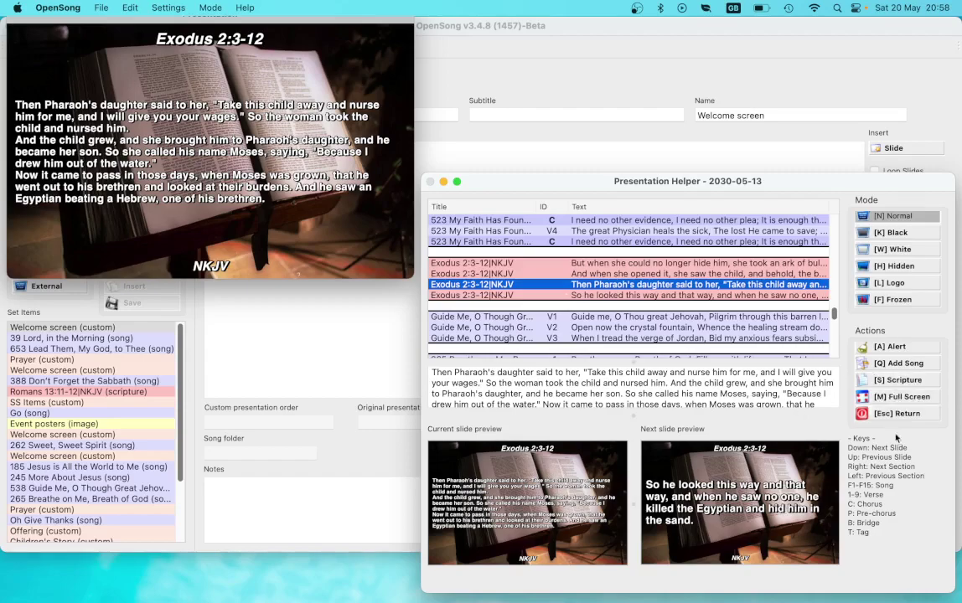
pyautogui.click(896, 350)
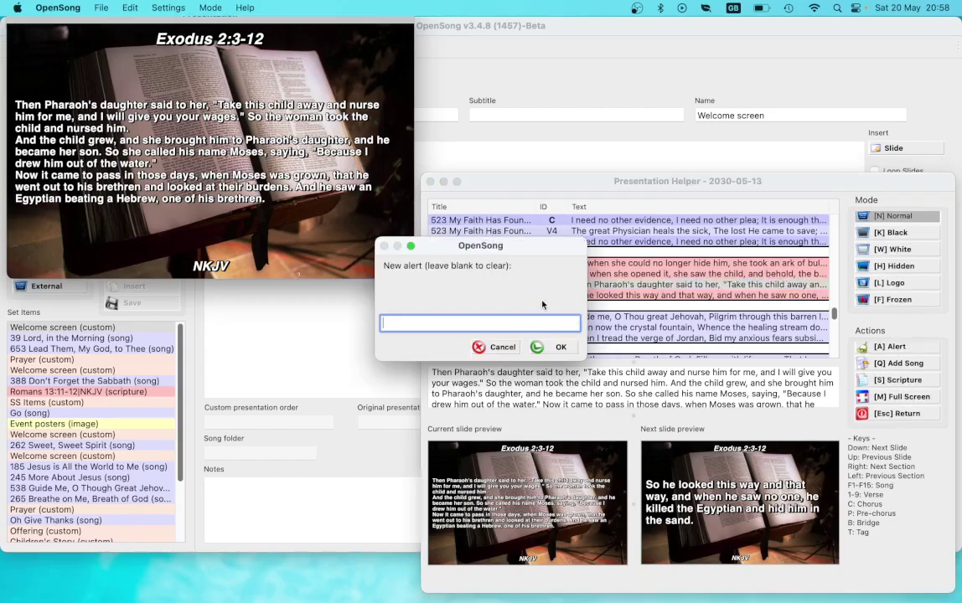
pyautogui.write('Hi')
pyautogui.click(560, 347)
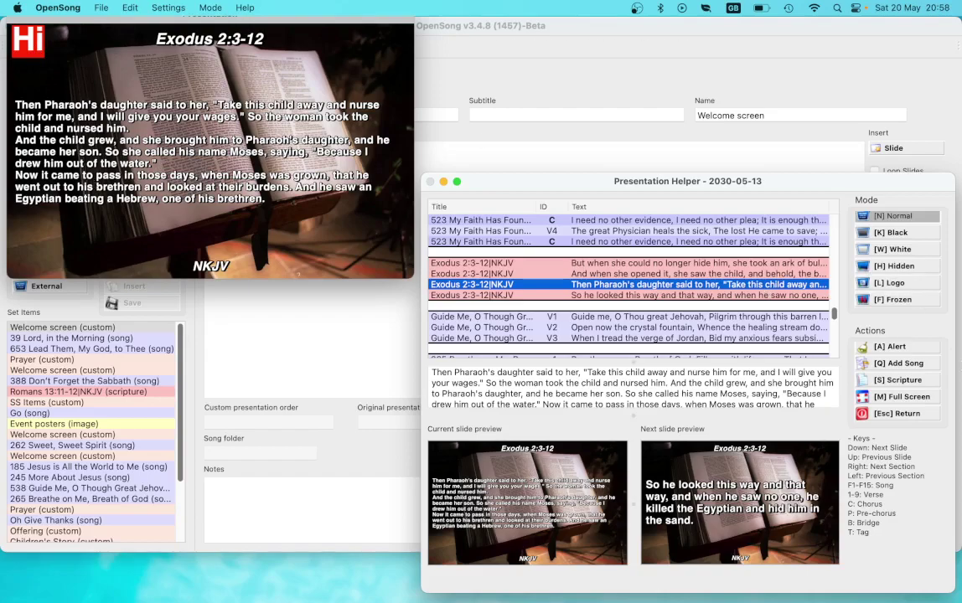
pyautogui.click(885, 349)
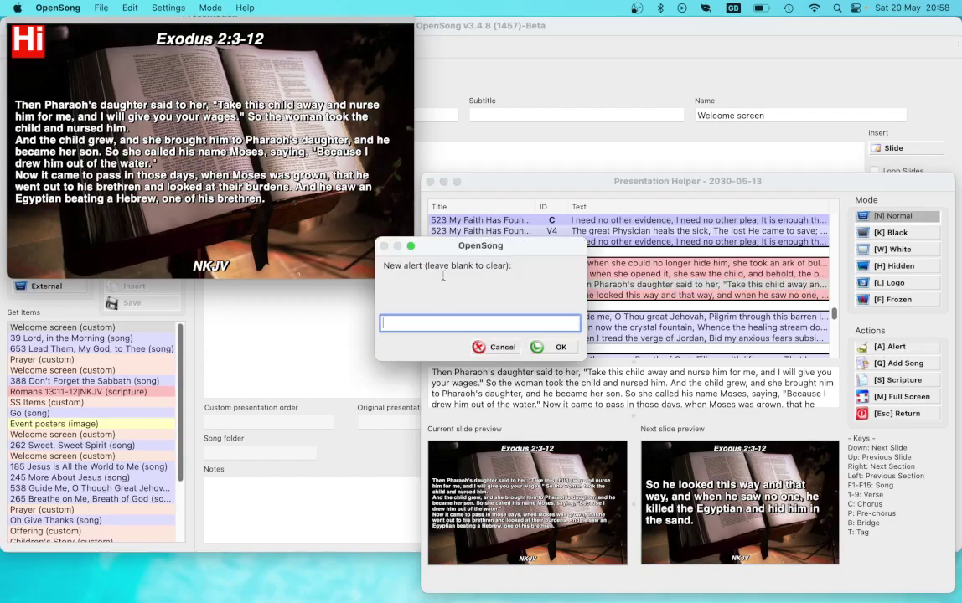
pyautogui.click(558, 347)
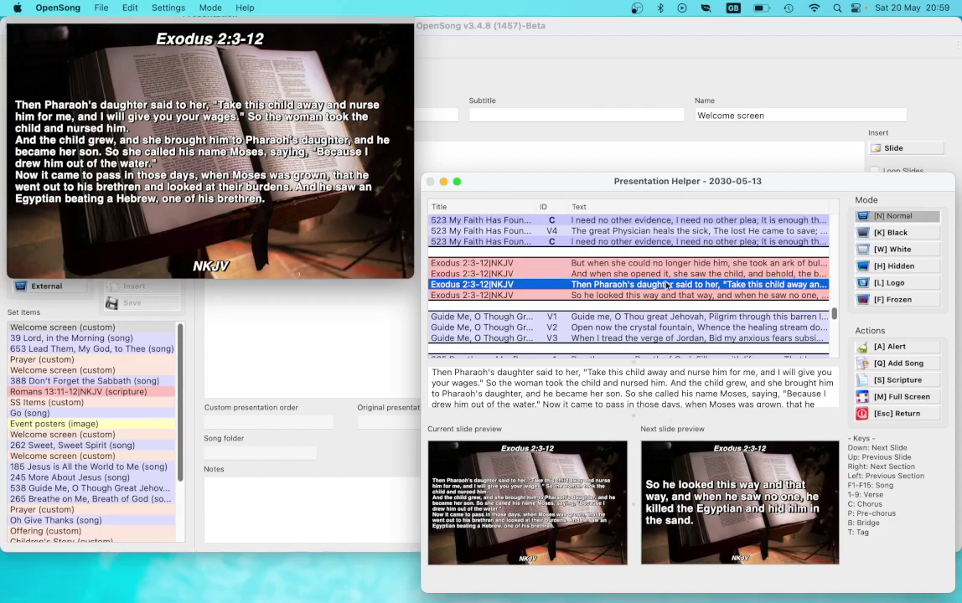
# - Present the Message slide titled "The Spirit of Truth" that precedes the song 258 Baptize Us Anew
pyautogui.scroll(-5, 667, 286)
pyautogui.scroll(4, 667, 286)
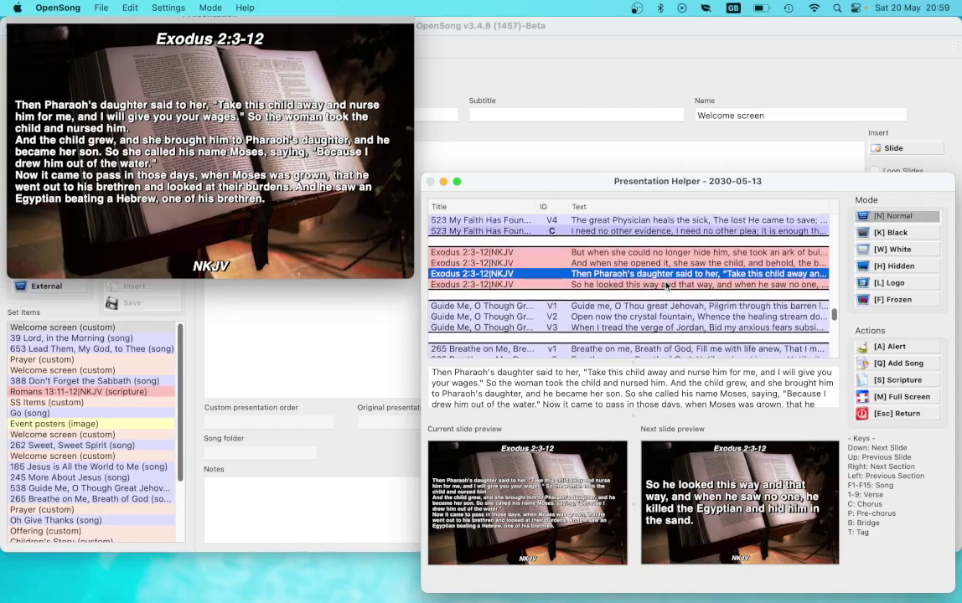
pyautogui.scroll(-10, 667, 286)
pyautogui.scroll(4, 667, 286)
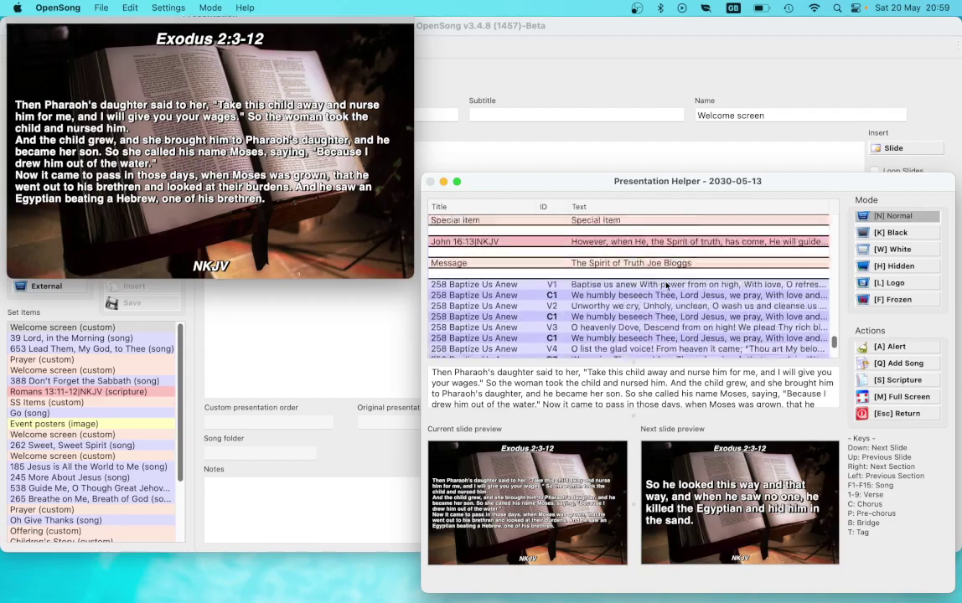
pyautogui.click(638, 314)
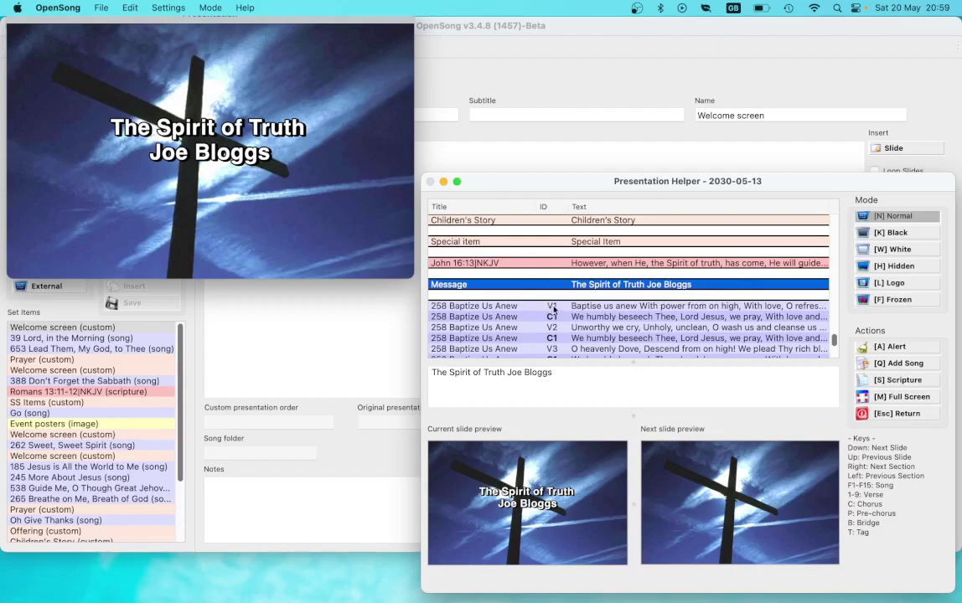
# - Present both verses of "If You Know The Lord Is Keeping You", and go back to the Message slide
pyautogui.scroll(-5, 590, 285)
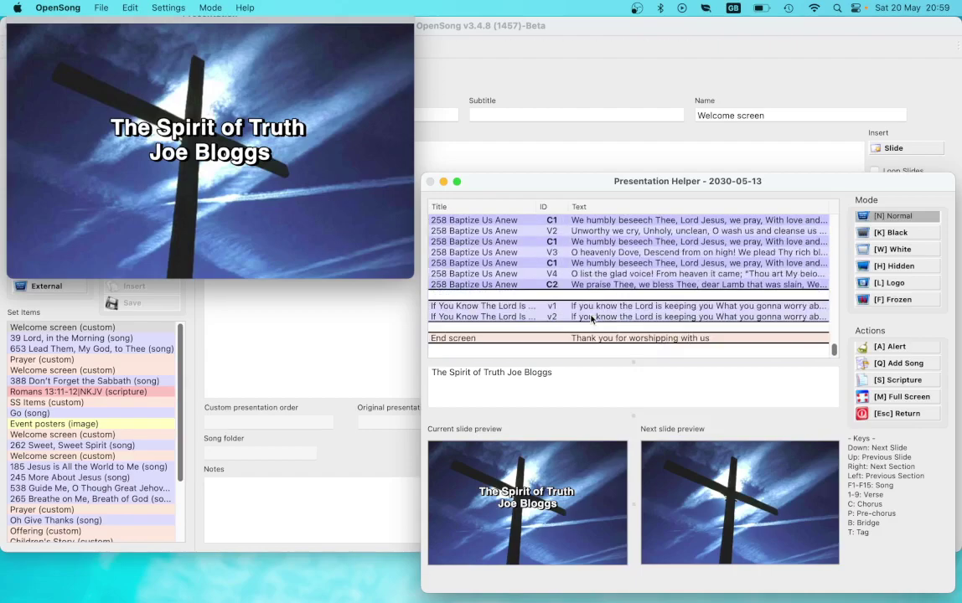
pyautogui.click(587, 306)
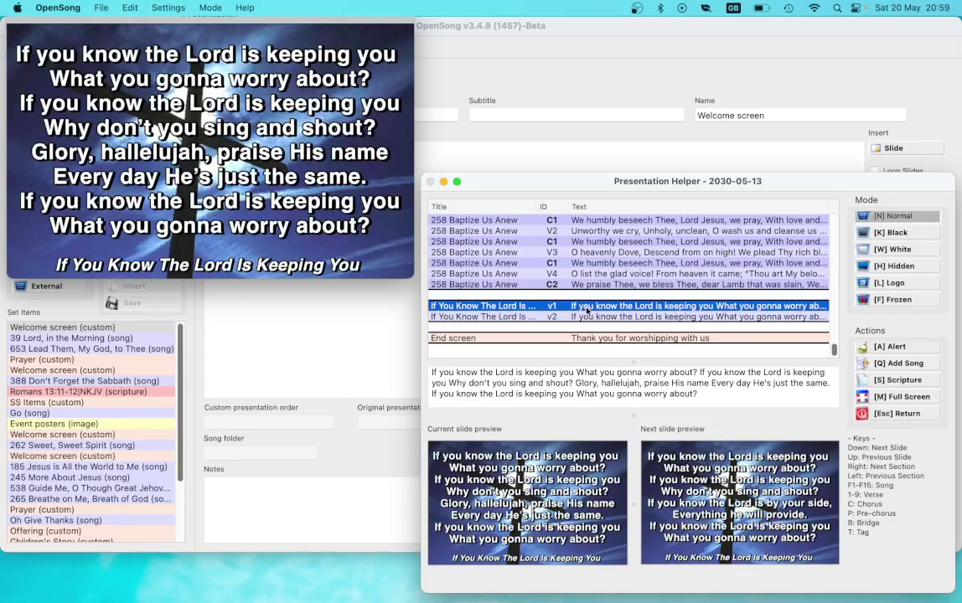
pyautogui.press('Down')
pyautogui.press('Up')
pyautogui.scroll(5, 575, 272)
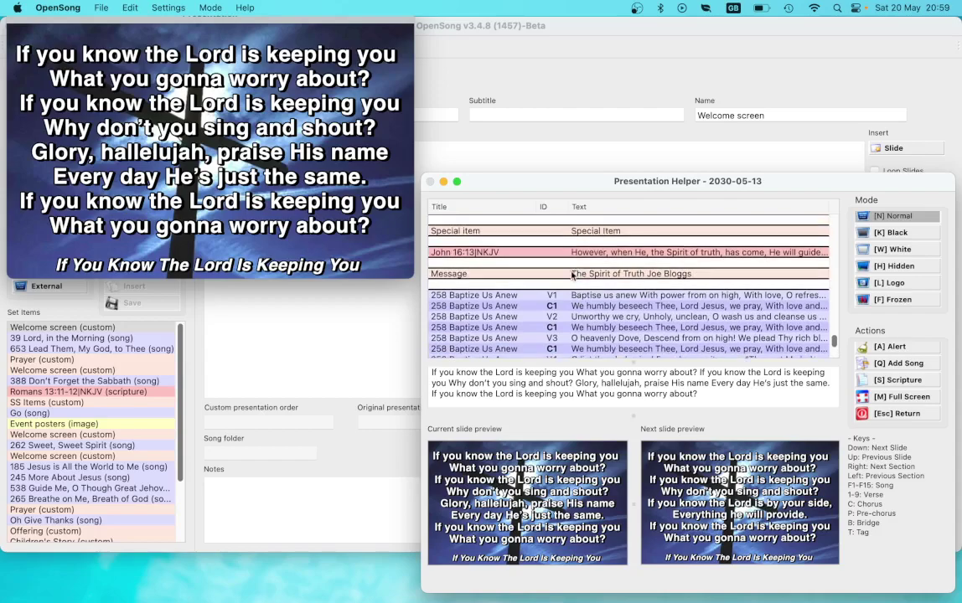
pyautogui.click(572, 274)
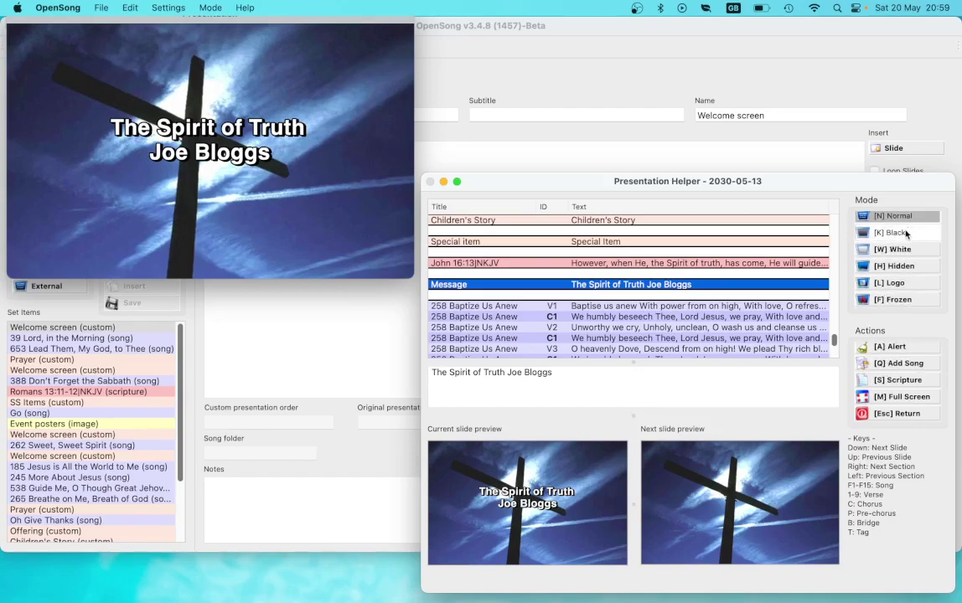
# - Blank the projected Message slide to black and to white, and restore the normal display mode
pyautogui.click(895, 233)
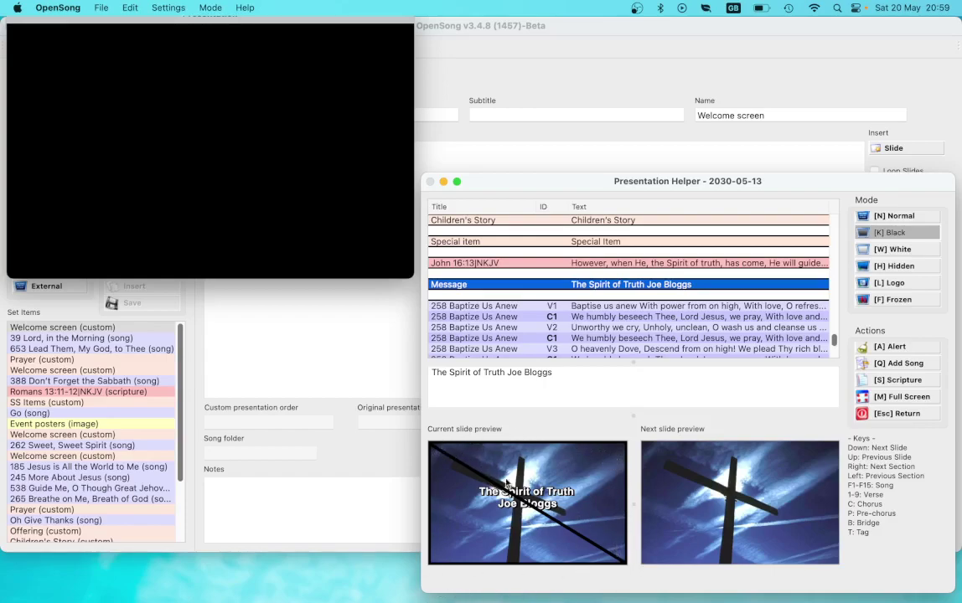
pyautogui.click(894, 251)
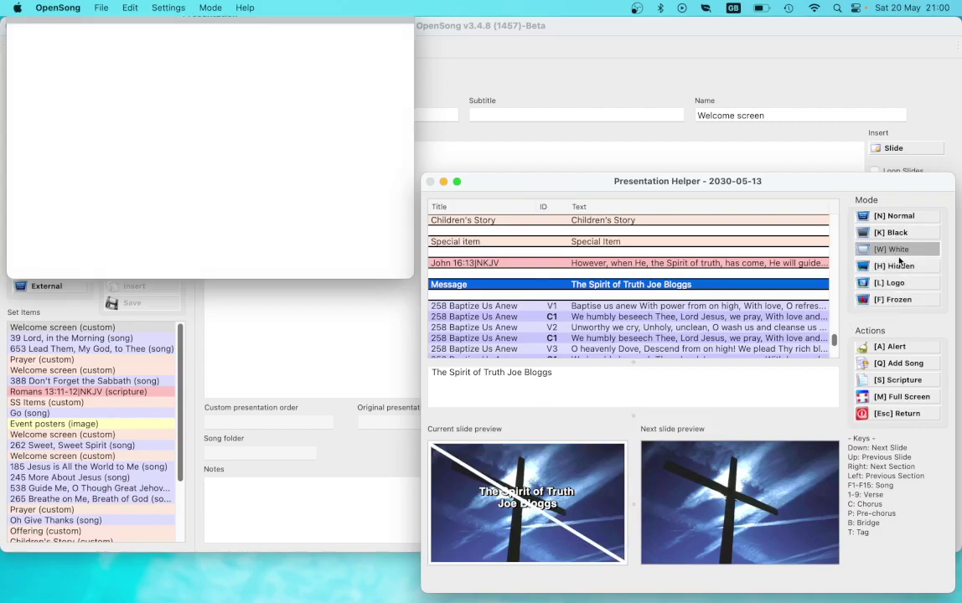
pyautogui.click(898, 216)
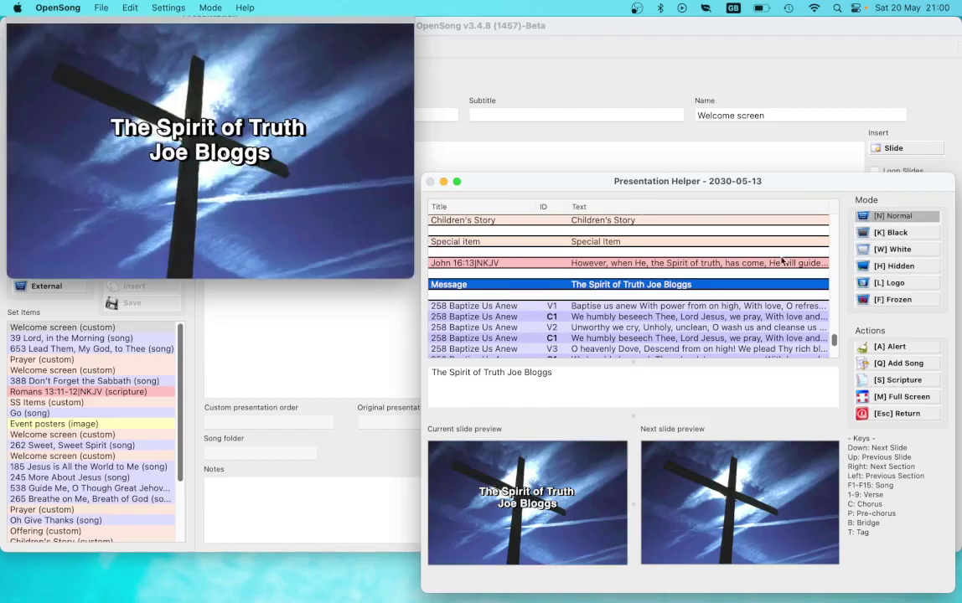
# - Hide the Message slide's text, show the logo over the background, and restore the normal display mode
pyautogui.click(896, 267)
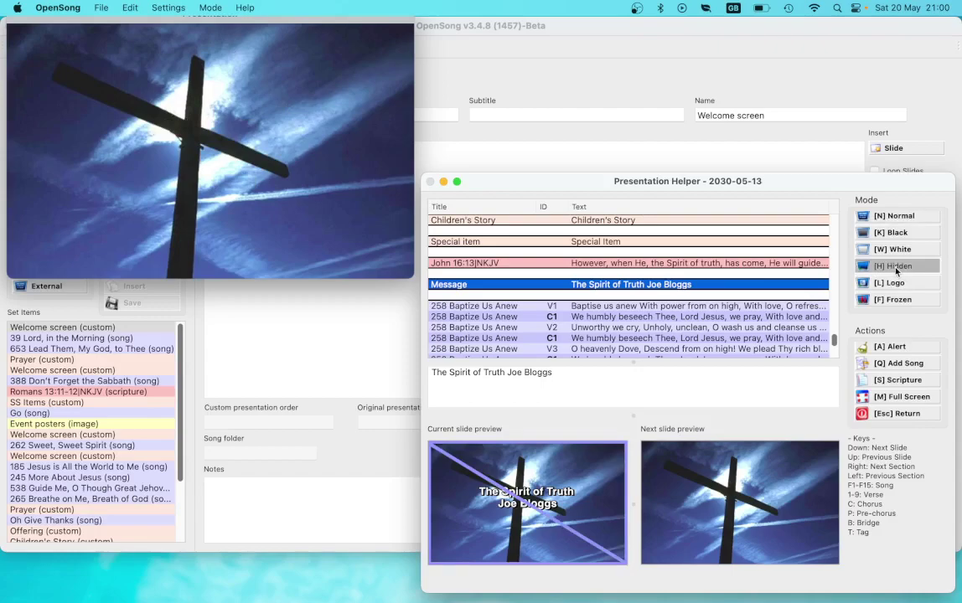
pyautogui.click(893, 286)
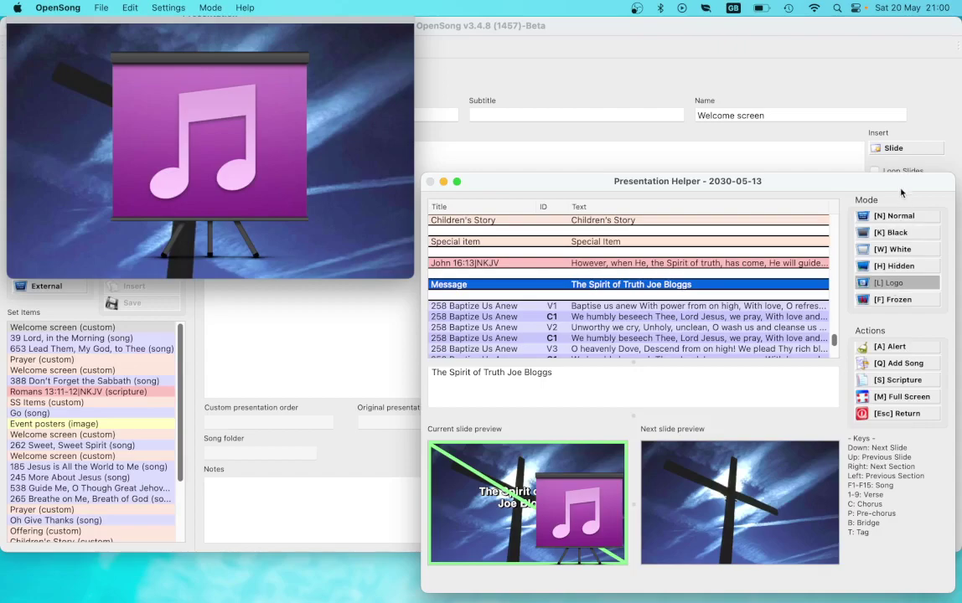
pyautogui.click(884, 216)
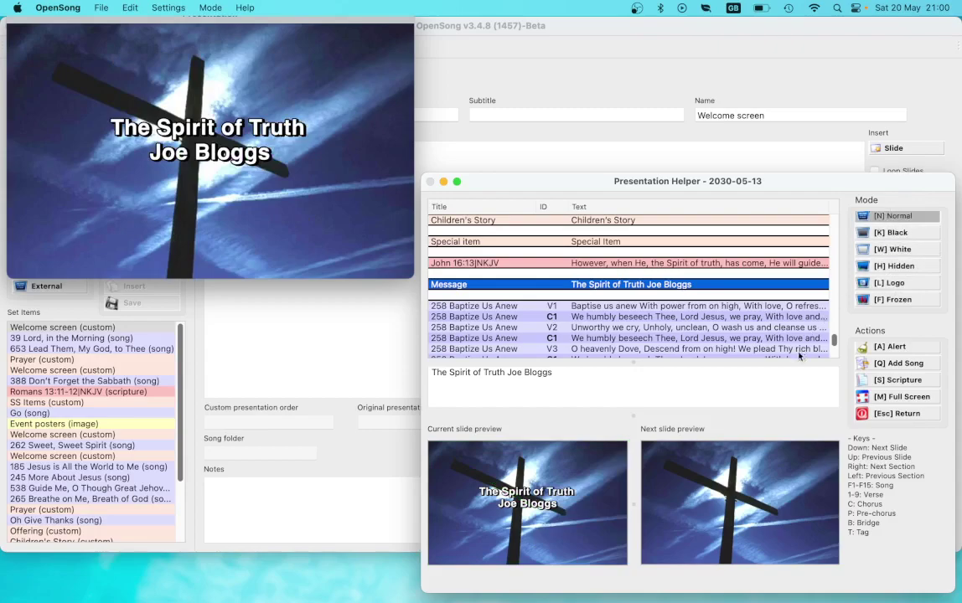
# - Freeze the projected output on the Message slide and move through the following song slides to the End screen
pyautogui.click(902, 300)
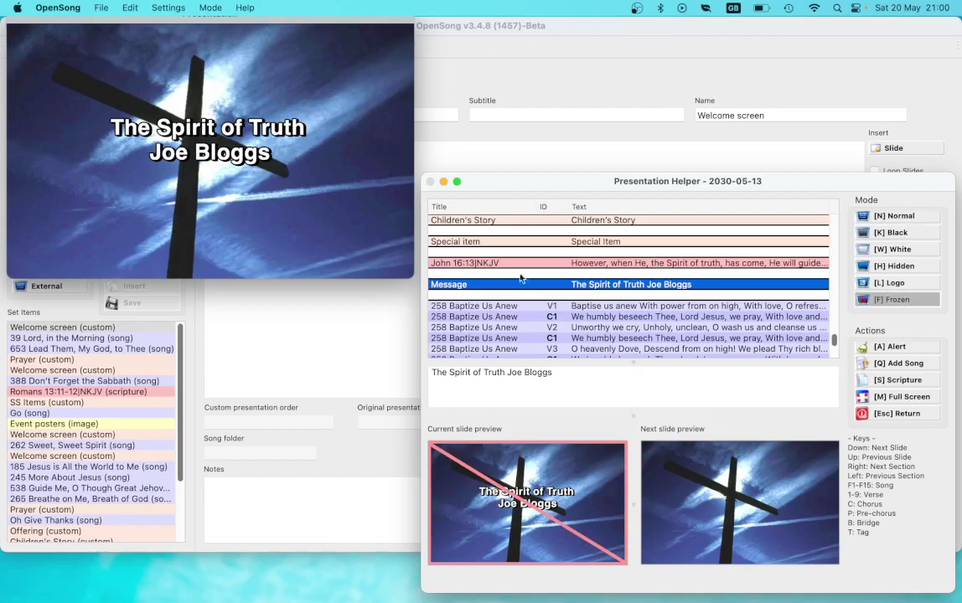
pyautogui.press('Down')
pyautogui.press('Down')
pyautogui.press('Down')
pyautogui.press('Down')
pyautogui.press('Down')
pyautogui.press('Down')
pyautogui.press('Down')
pyautogui.press('Down')
pyautogui.press('Down')
pyautogui.press('Down')
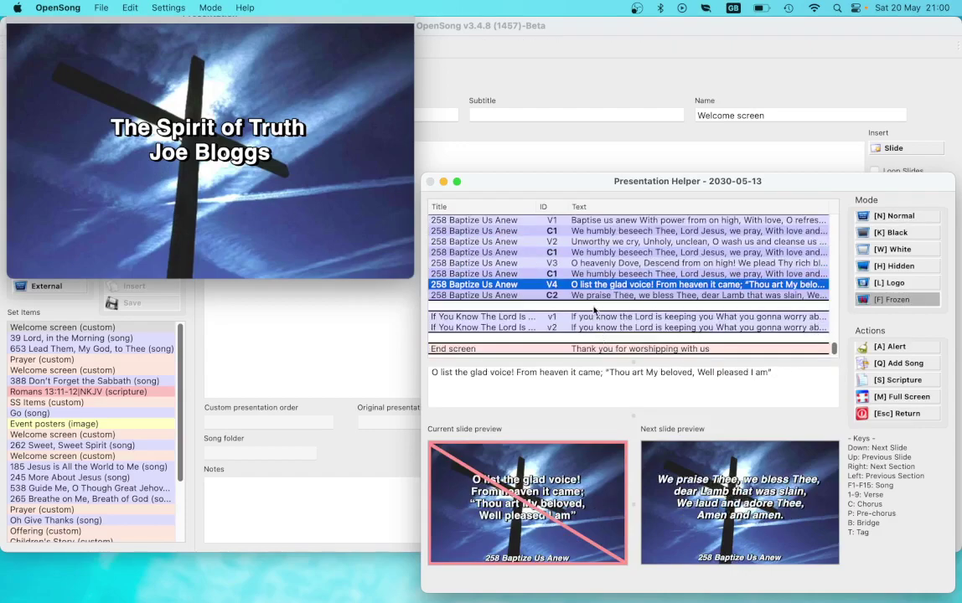
pyautogui.press('Down')
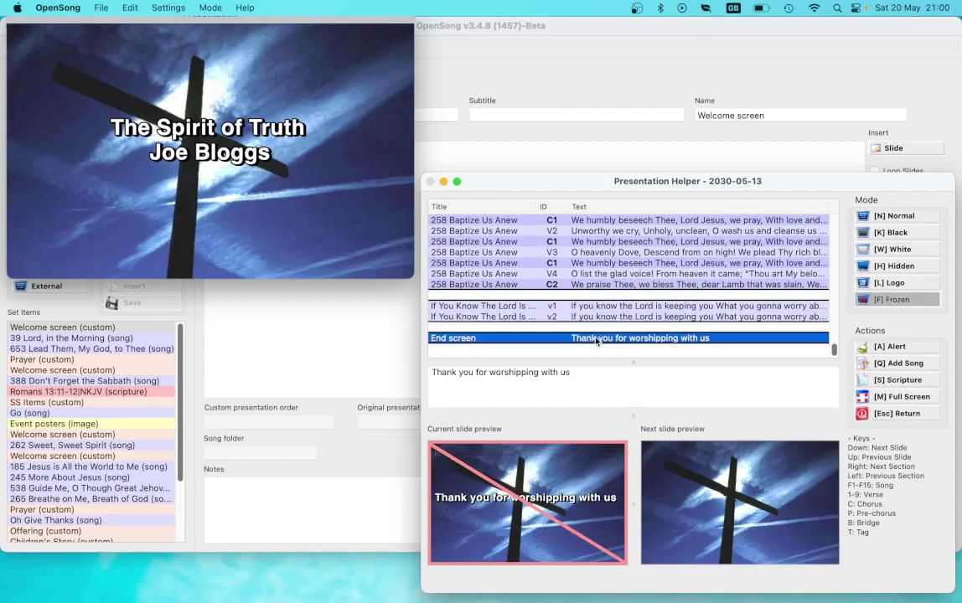
# - Select the Offering slide "Tithes and Offerings" while the output is frozen, and return to normal mode to project it
pyautogui.scroll(-5, 595, 319)
pyautogui.scroll(-2, 593, 293)
pyautogui.scroll(2, 596, 290)
pyautogui.click(598, 285)
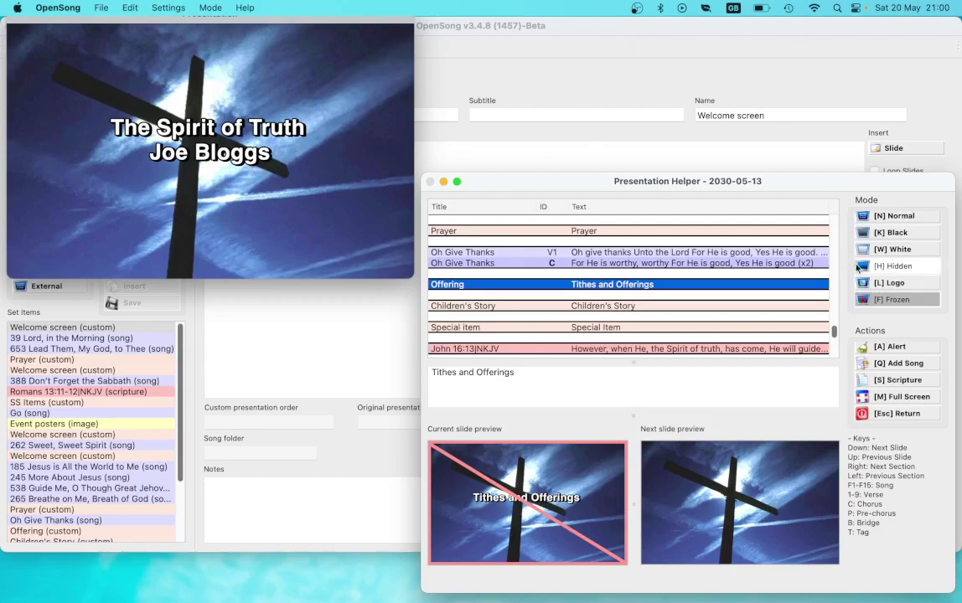
pyautogui.scroll(-1, 667, 295)
pyautogui.scroll(5, 667, 295)
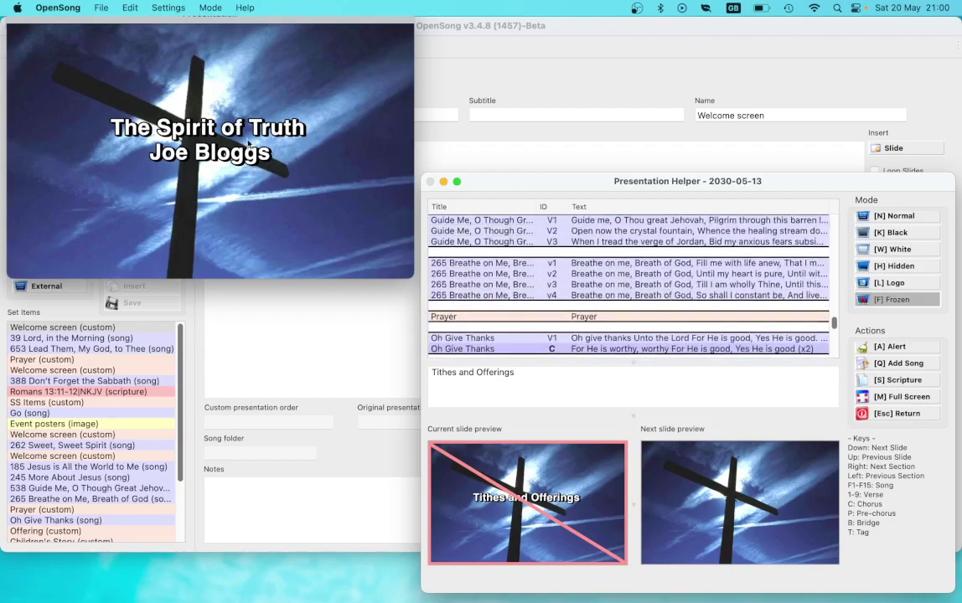
pyautogui.press('n')
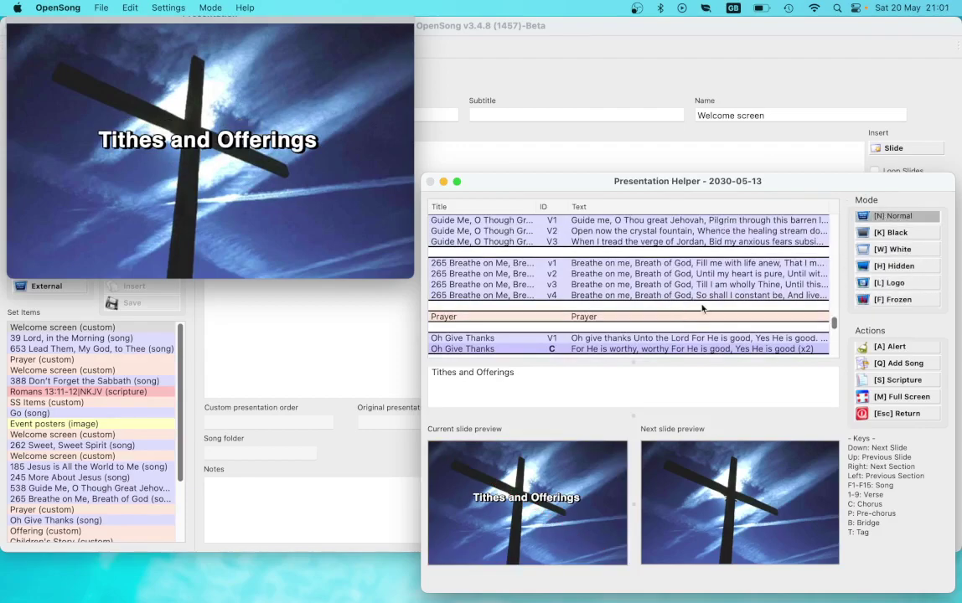
# - Present the Event posters from the first image through the fourth, the Over 25's Camp poster
pyautogui.scroll(-10, 703, 309)
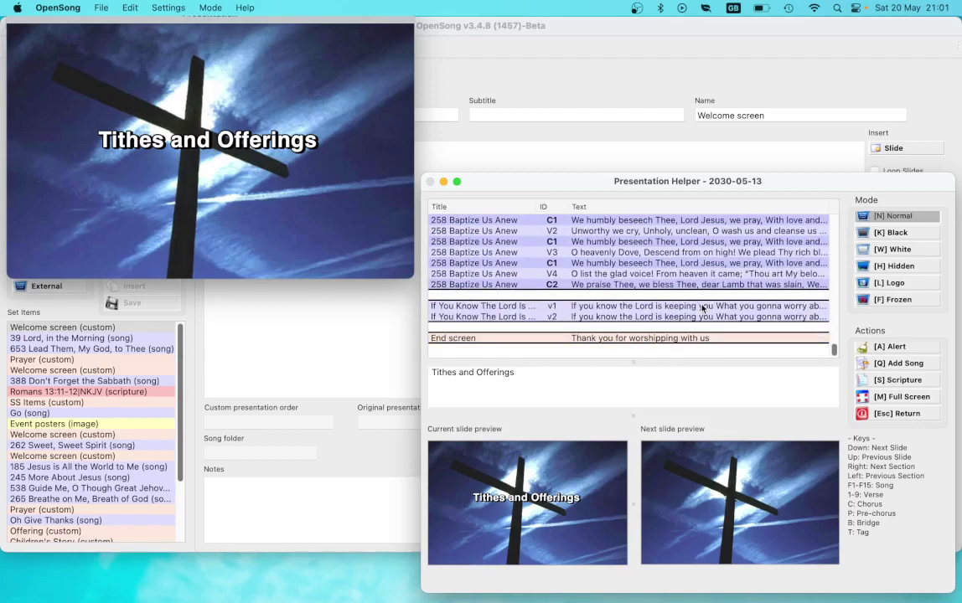
pyautogui.scroll(15, 702, 309)
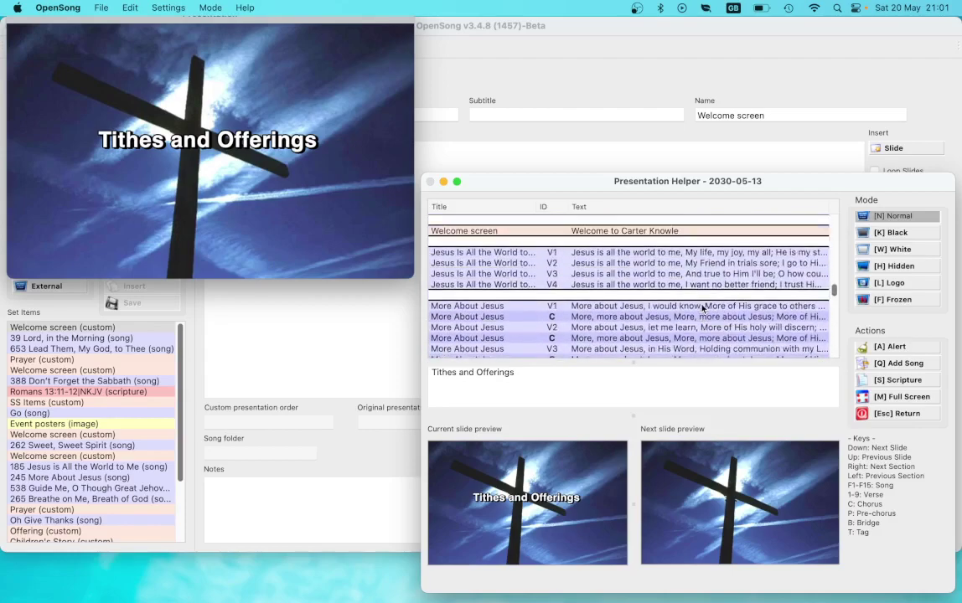
pyautogui.scroll(5, 702, 309)
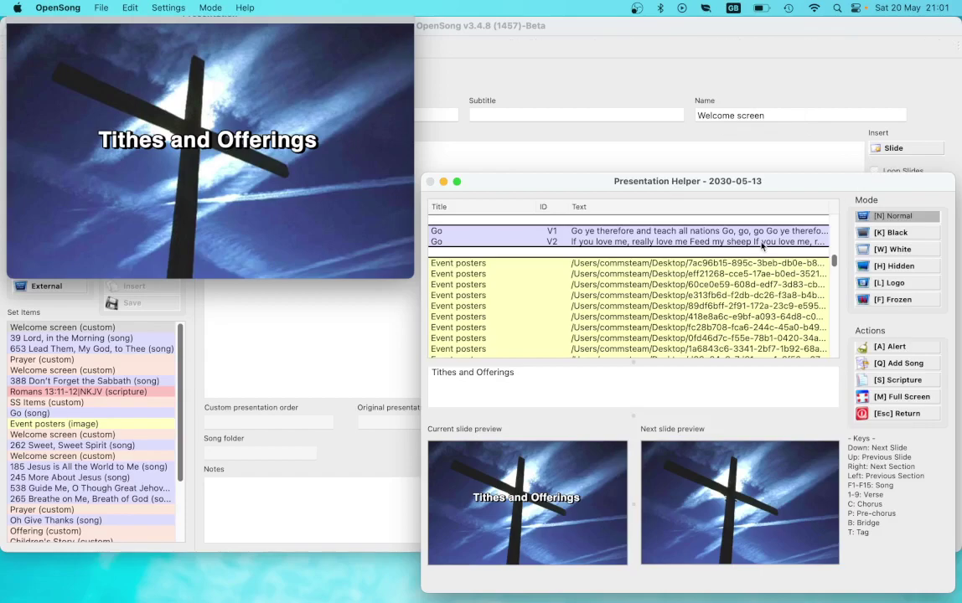
pyautogui.click(681, 265)
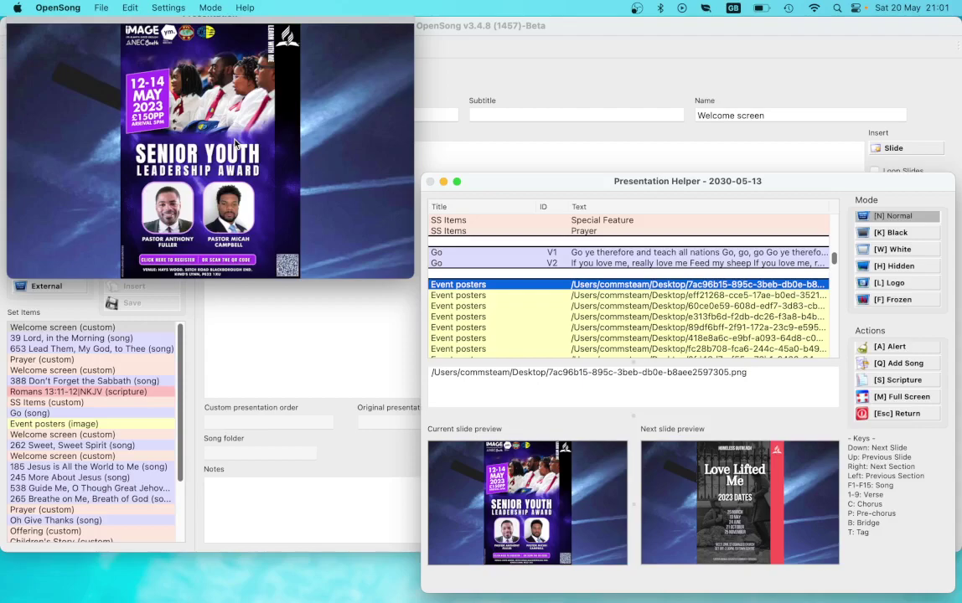
pyautogui.press('Down')
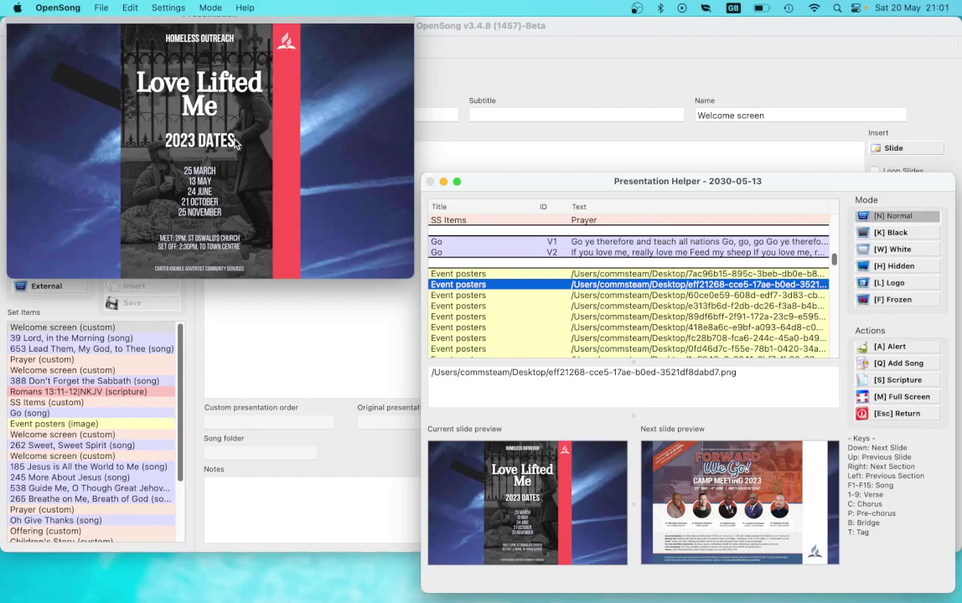
pyautogui.press('Down')
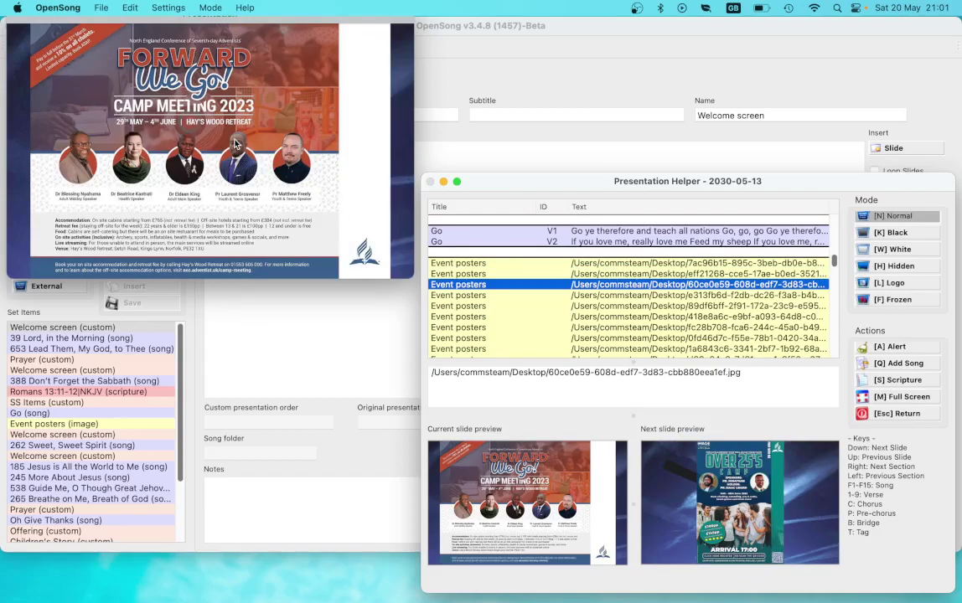
pyautogui.press('Down')
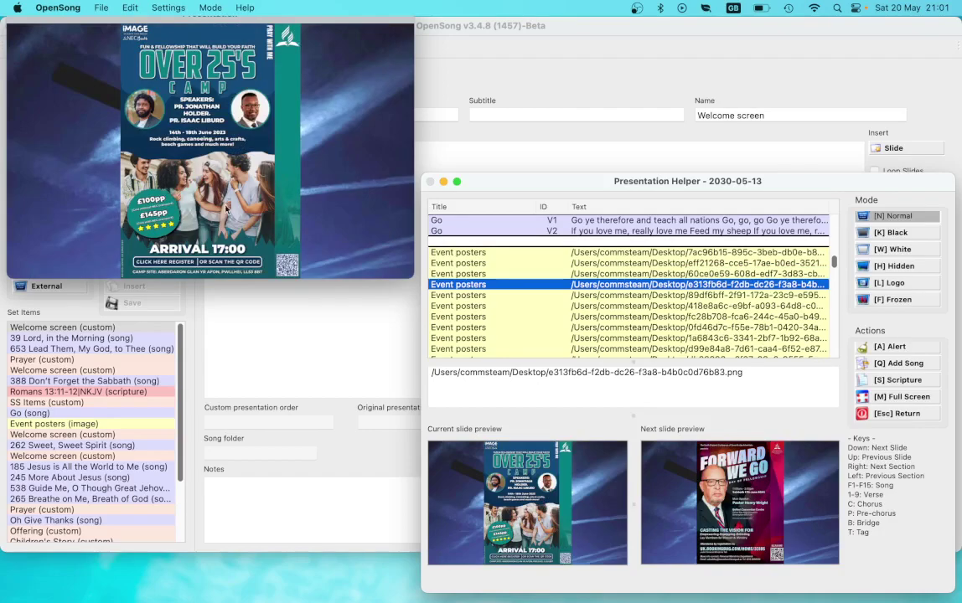
# - Present the second-to-last event poster, advance to the looping last one, and exit the presentation
pyautogui.scroll(-5, 526, 328)
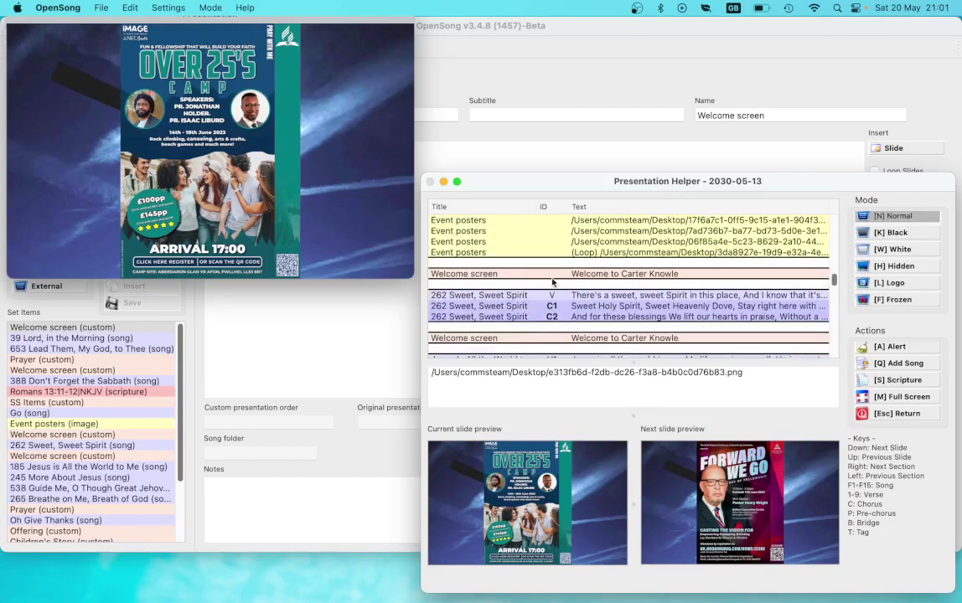
pyautogui.click(553, 242)
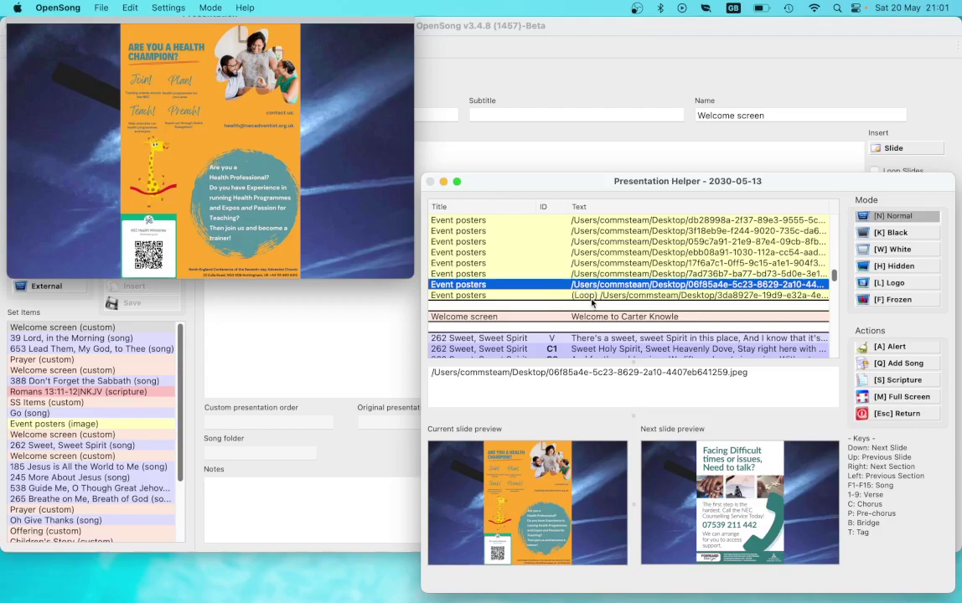
pyautogui.press('Down')
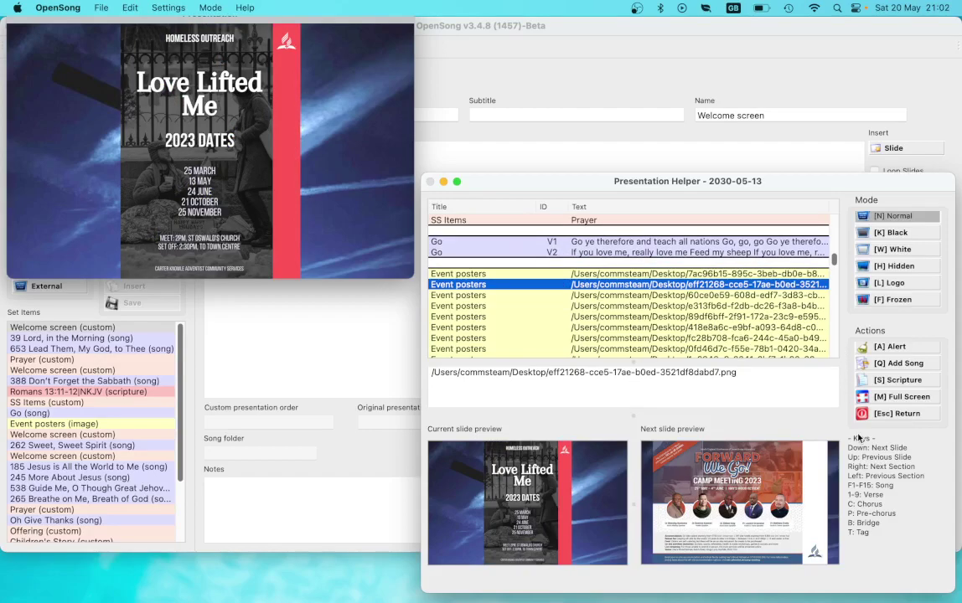
pyautogui.click(903, 414)
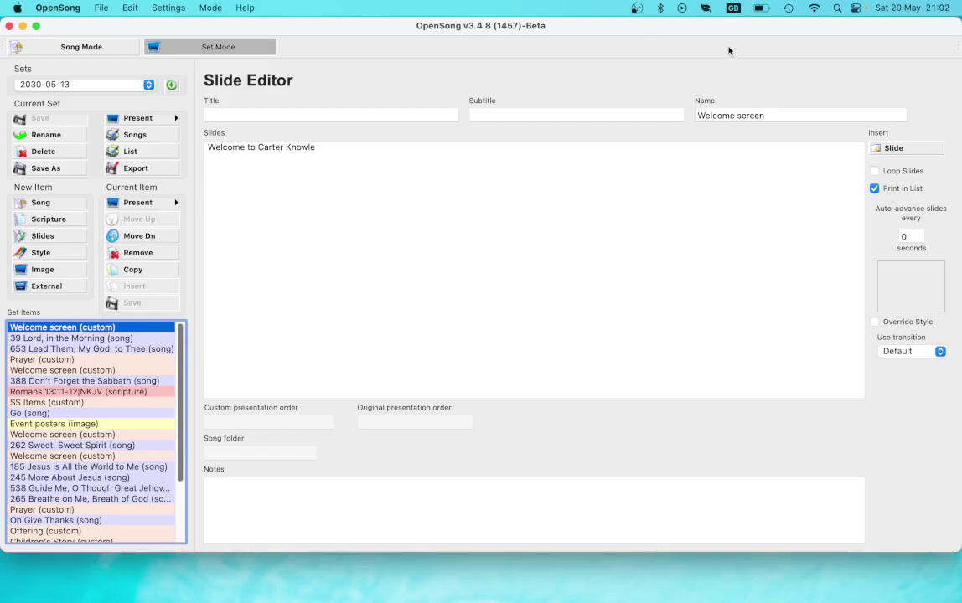
pyautogui.click(637, 8)
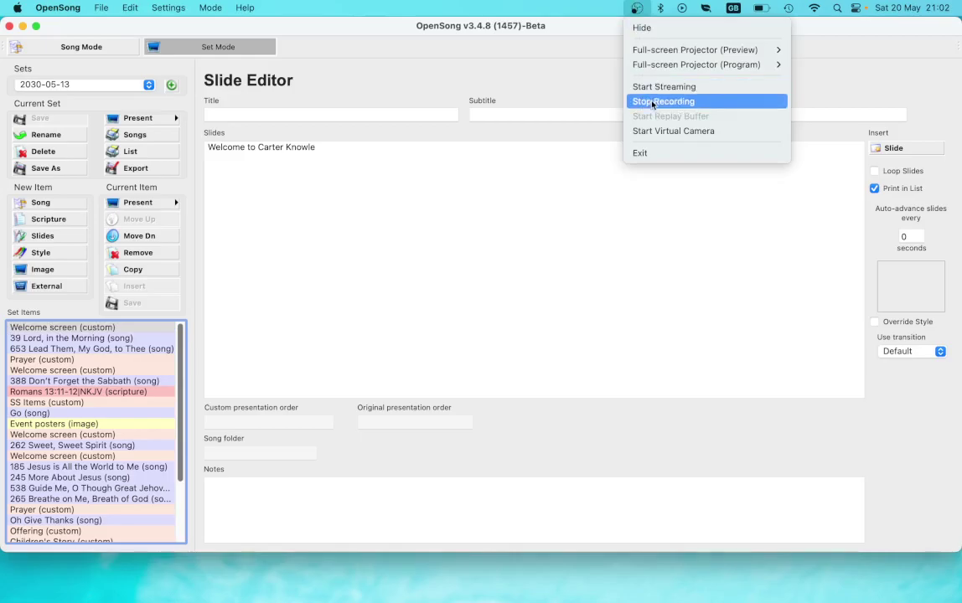